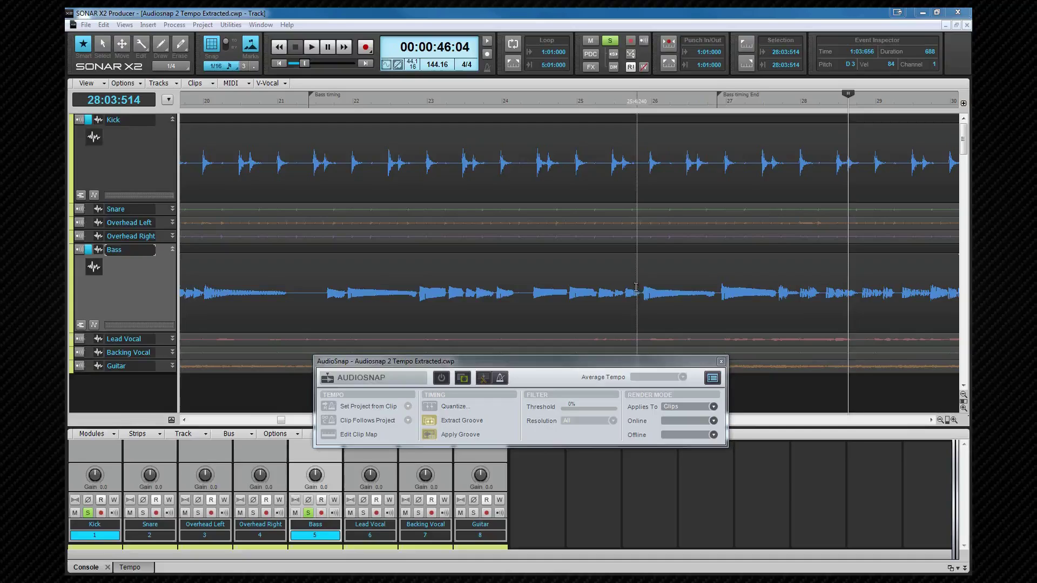
Play the kick and bass from just before bar 21, then split the Bass clip at its timing marker
{"action": "left_click", "coordinate": [273, 105]}
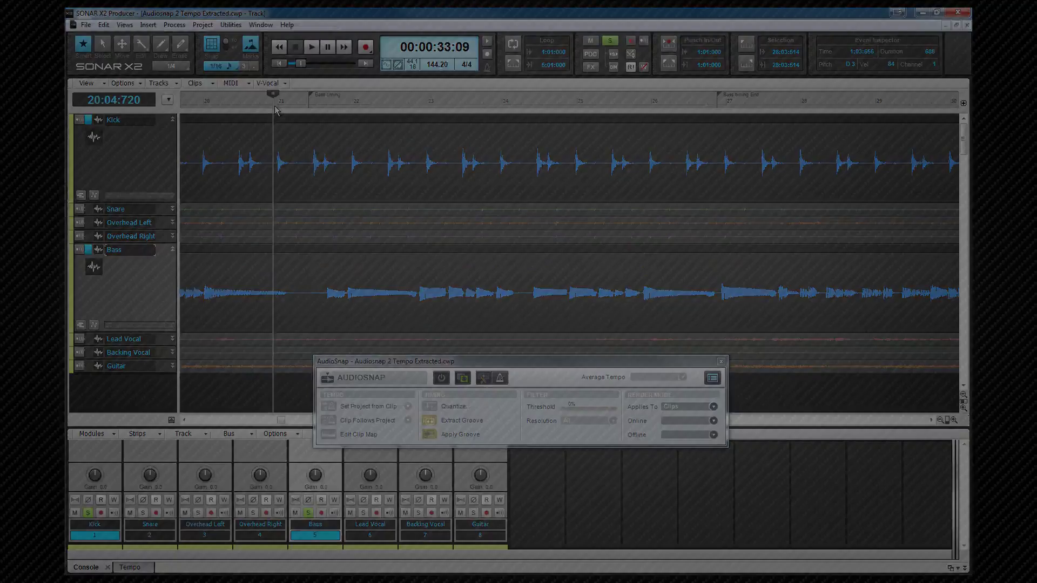
{"action": "key", "text": "space"}
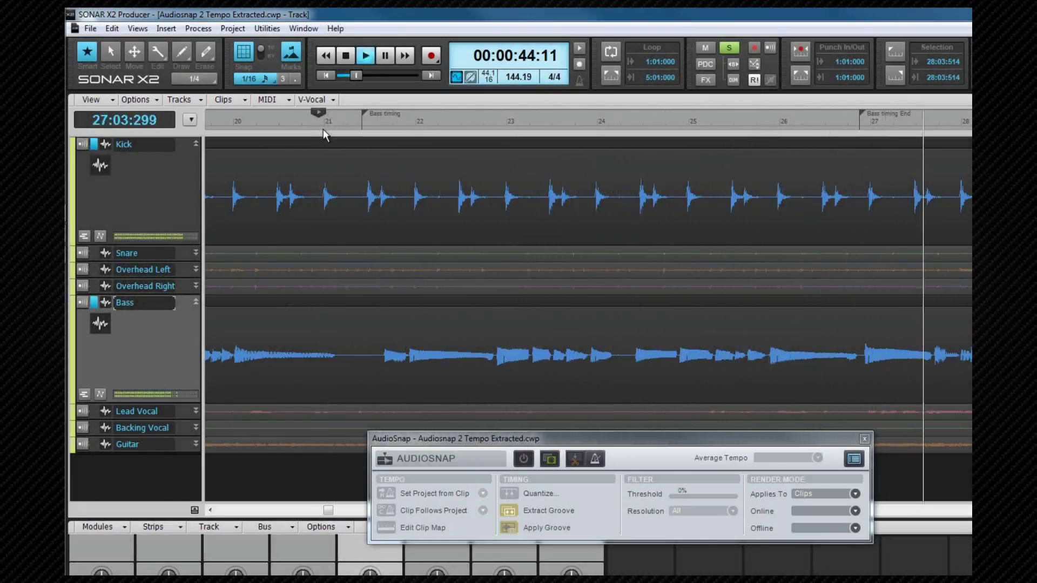
{"action": "key", "text": "space"}
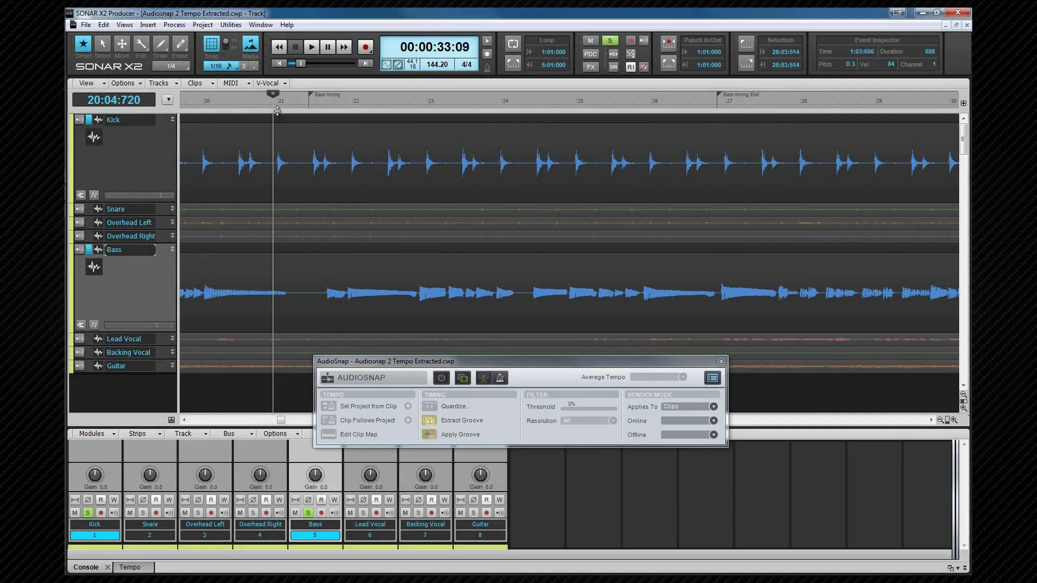
{"action": "left_click", "coordinate": [309, 326]}
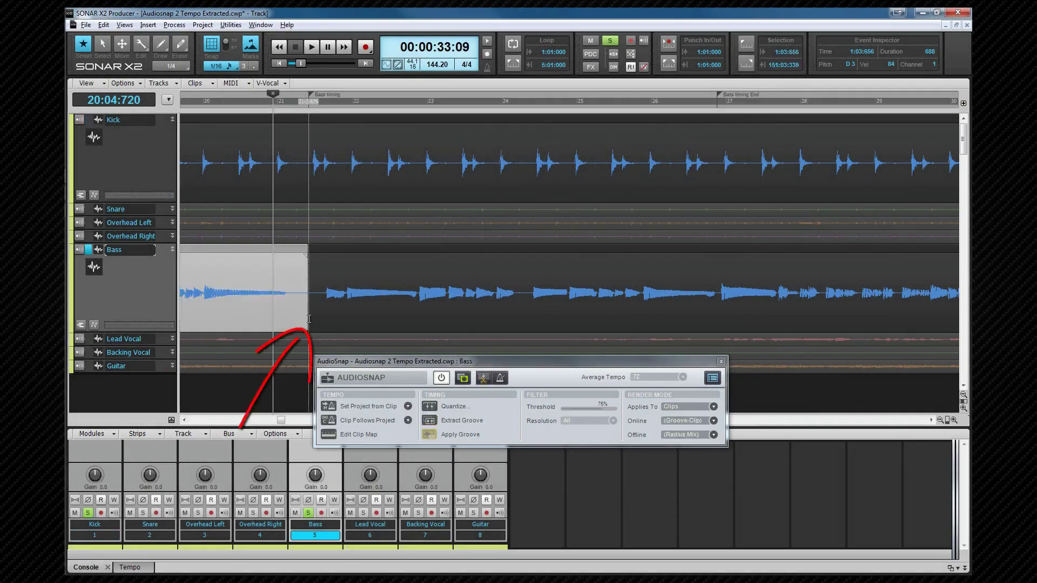
Split the Bass clip at the Bass timing End marker and focus the Kick track
{"action": "left_click", "coordinate": [716, 328]}
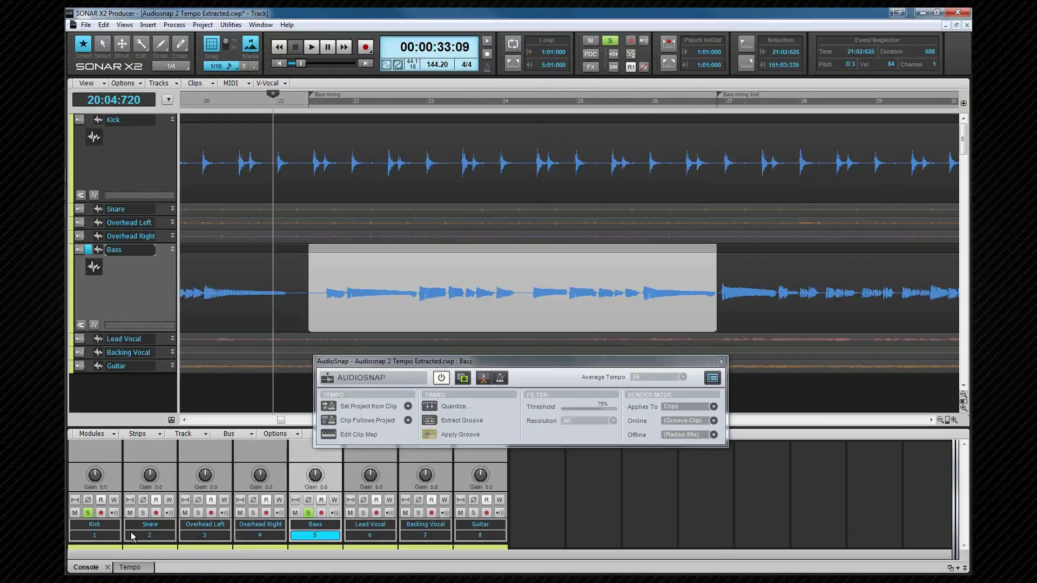
{"action": "left_click", "coordinate": [115, 536]}
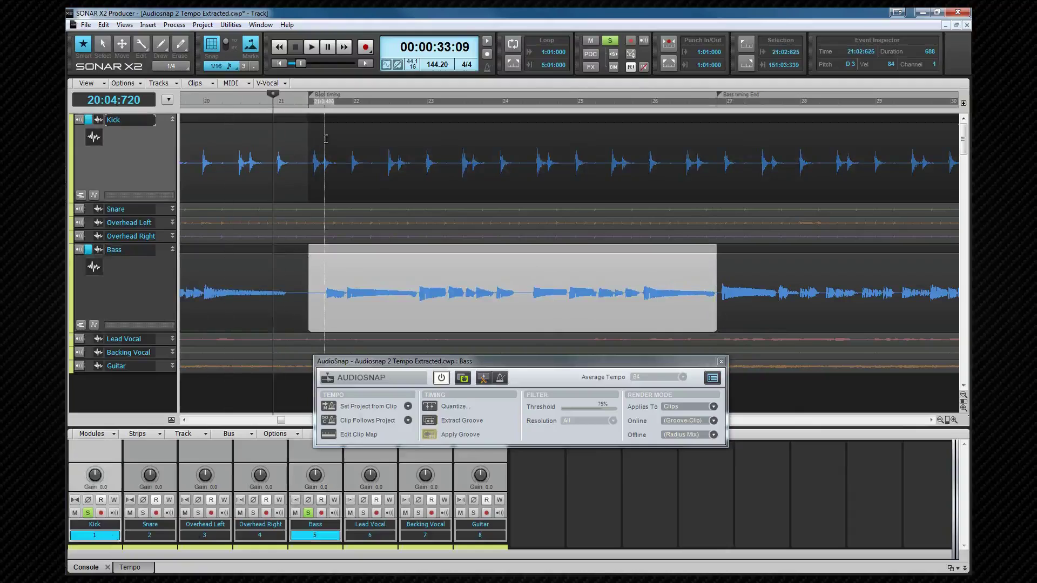
Set the Tools HUD edit filter to Audio Transients so transient markers show on the clips
{"action": "key", "text": "t"}
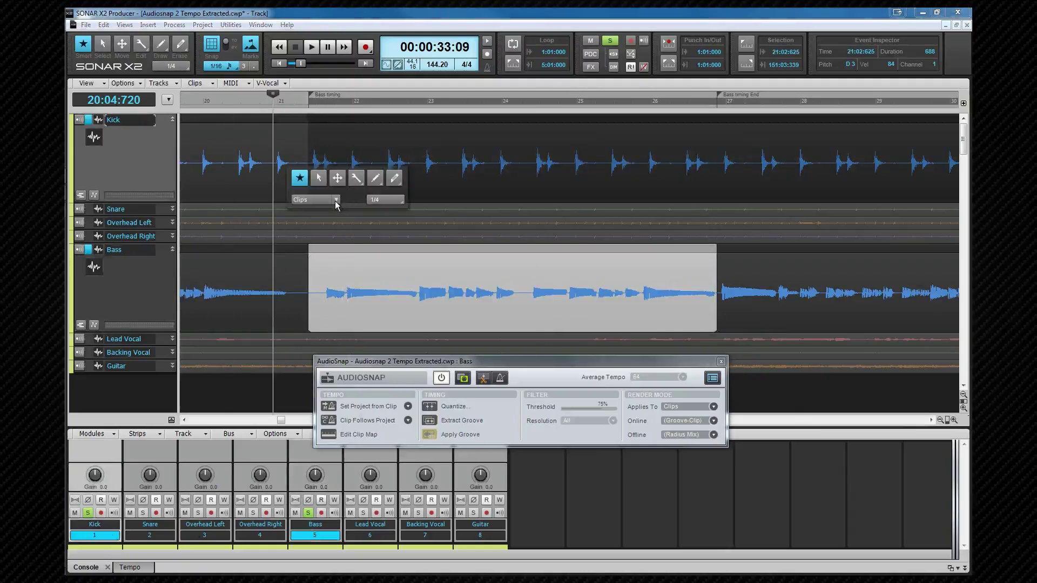
{"action": "left_click", "coordinate": [335, 200]}
{"action": "left_click", "coordinate": [317, 225]}
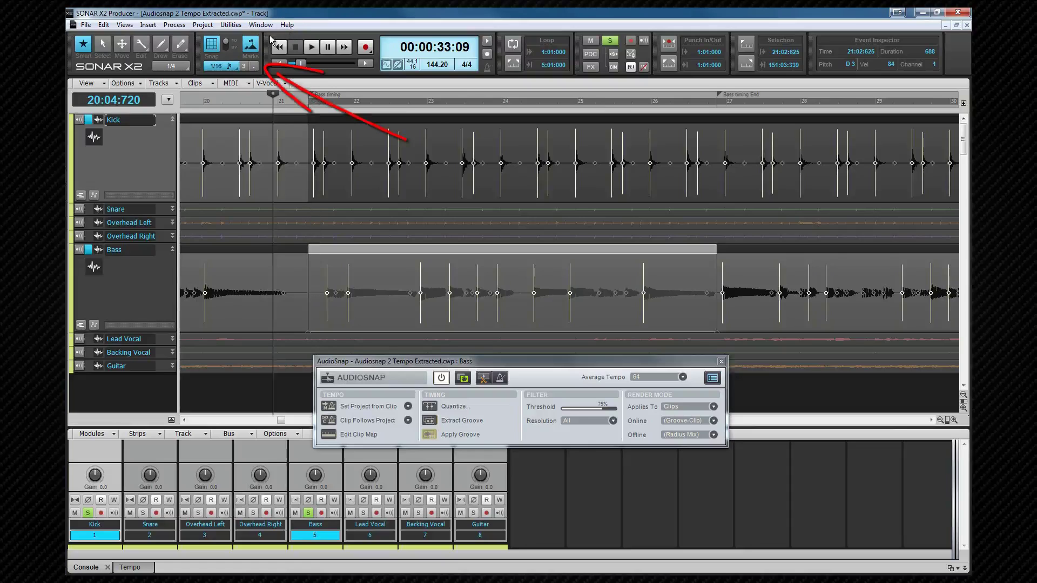
{"action": "right_click", "coordinate": [257, 48]}
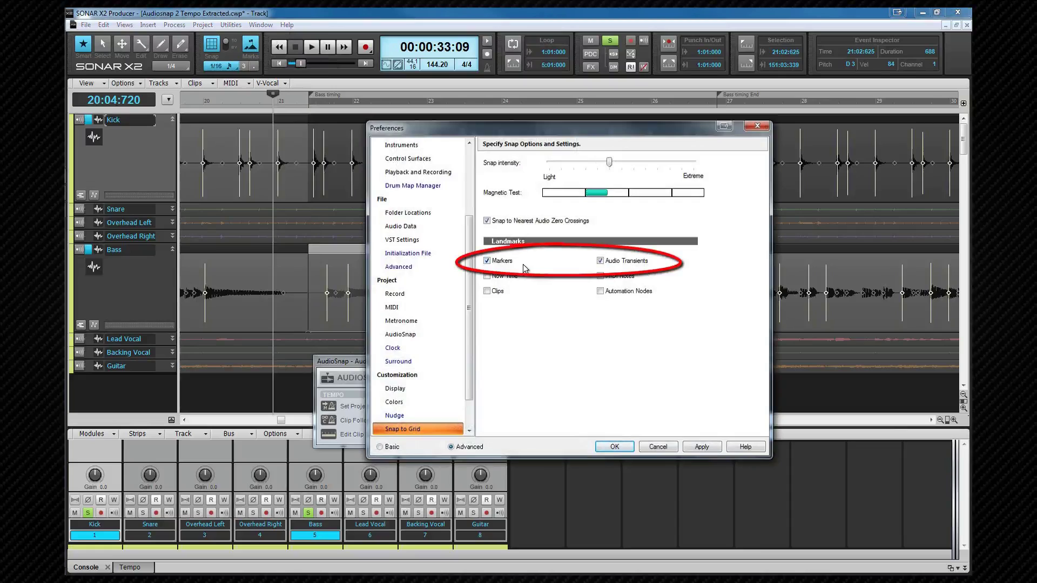
Keep Markers and Audio Transients as snap landmarks, then align a bass transient near bar 22 with the Kick hit
{"action": "left_click", "coordinate": [612, 447]}
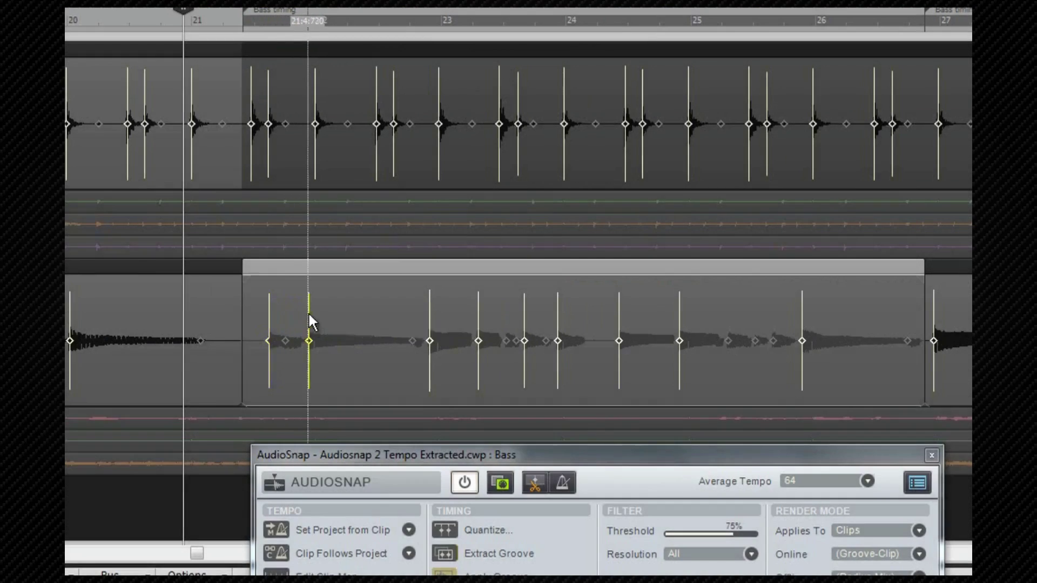
{"action": "left_click_drag", "start_coordinate": [308, 313], "coordinate": [315, 313]}
Stretch Bass transient 112 onto its kick hit and select the next bass transients up to marker 118
{"action": "left_click_drag", "start_coordinate": [428, 319], "coordinate": [439, 319]}
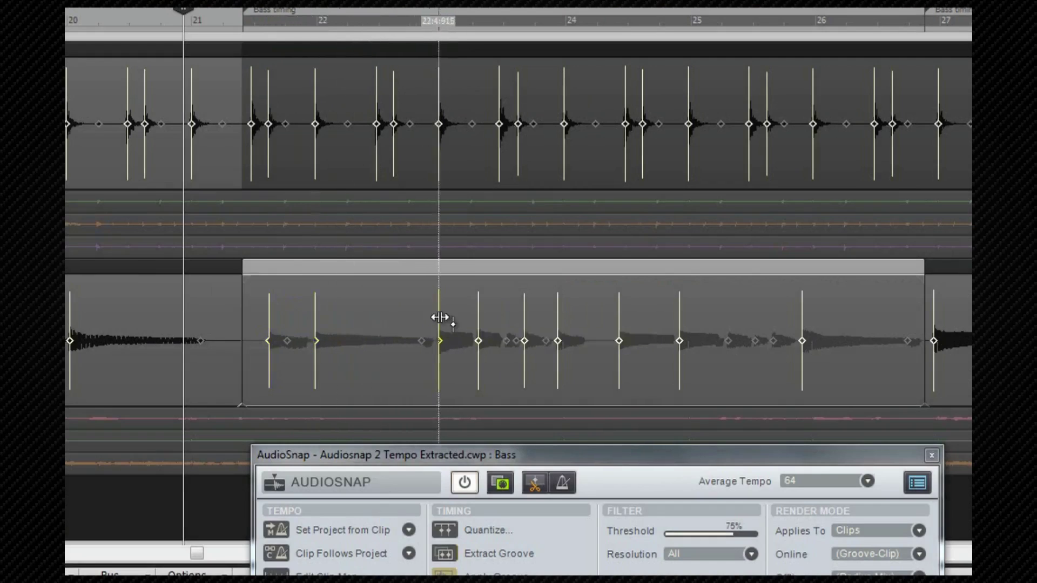
{"action": "left_click", "coordinate": [464, 372]}
{"action": "left_click_drag", "start_coordinate": [467, 377], "coordinate": [551, 329]}
{"action": "left_click", "coordinate": [557, 316]}
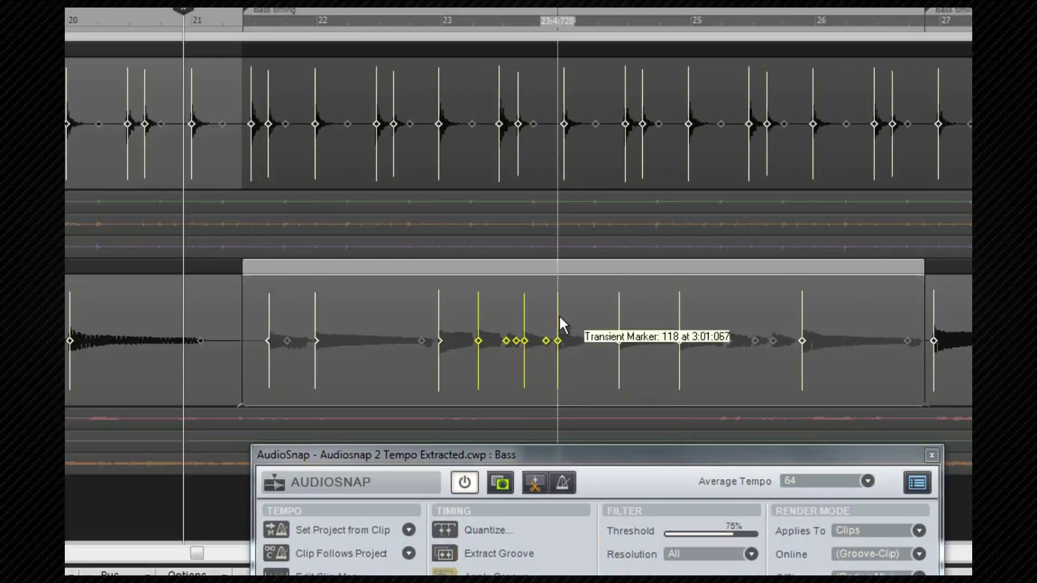
{"action": "left_click", "coordinate": [608, 315]}
Stretch Bass transients 119 and 121 onto their kick hits, then play the bass against the kick
{"action": "left_click_drag", "start_coordinate": [608, 316], "coordinate": [717, 377]}
{"action": "left_click", "coordinate": [625, 326]}
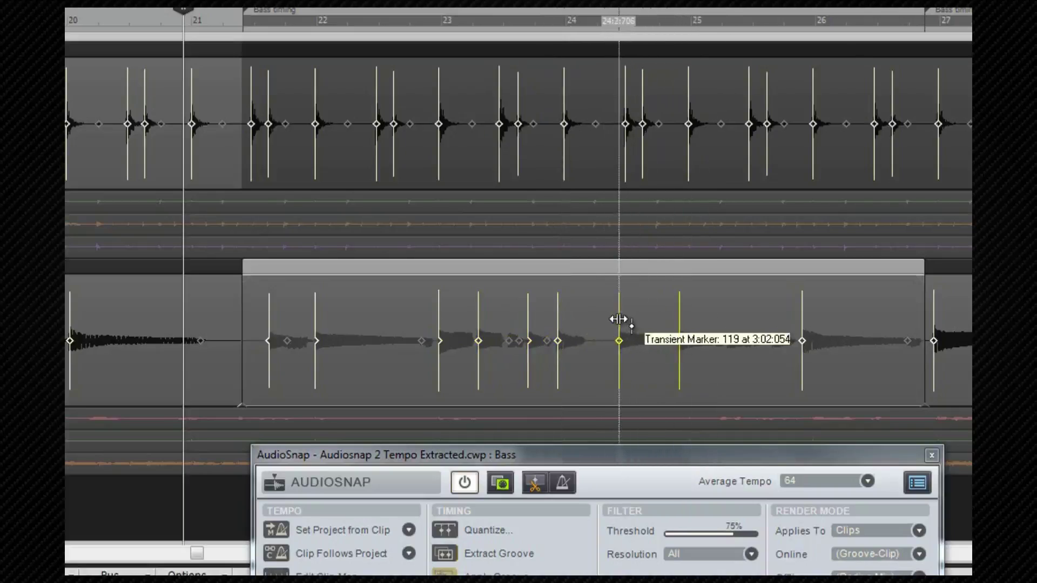
{"action": "left_click_drag", "start_coordinate": [620, 318], "coordinate": [626, 318]}
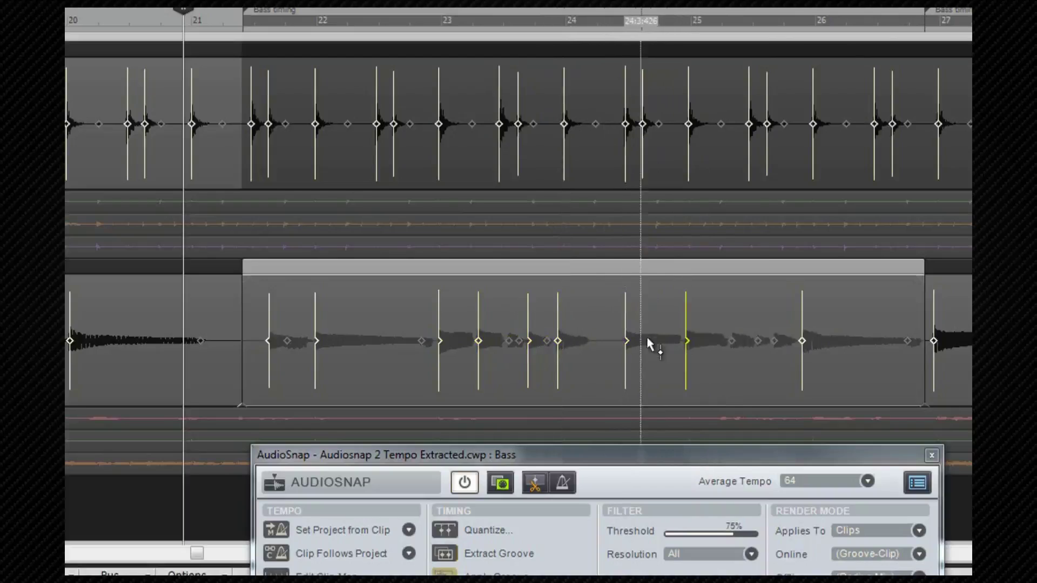
{"action": "left_click", "coordinate": [808, 333]}
{"action": "left_click_drag", "start_coordinate": [803, 331], "coordinate": [817, 327]}
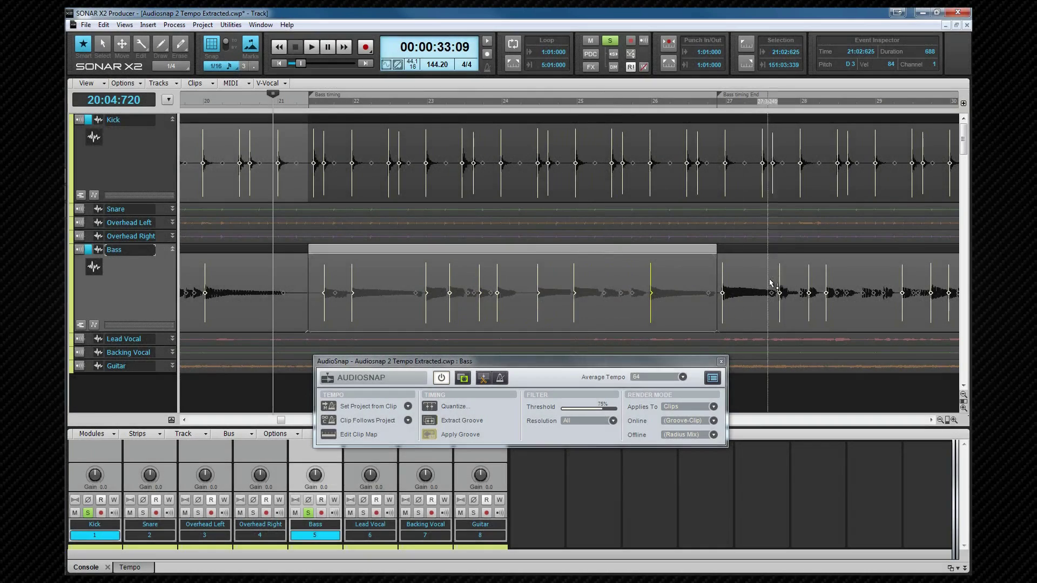
{"action": "key", "text": "space"}
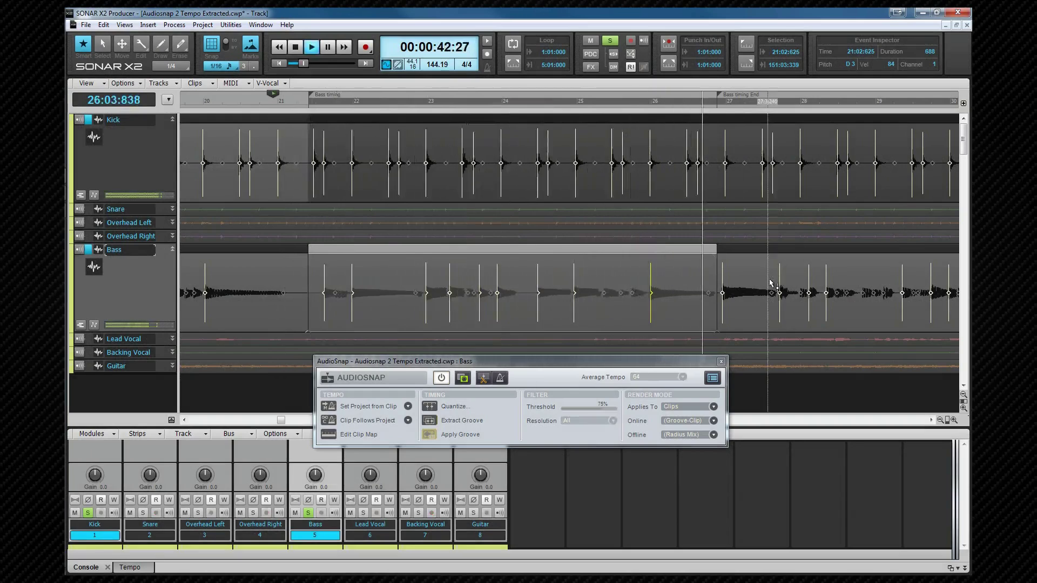
{"action": "key", "text": "space"}
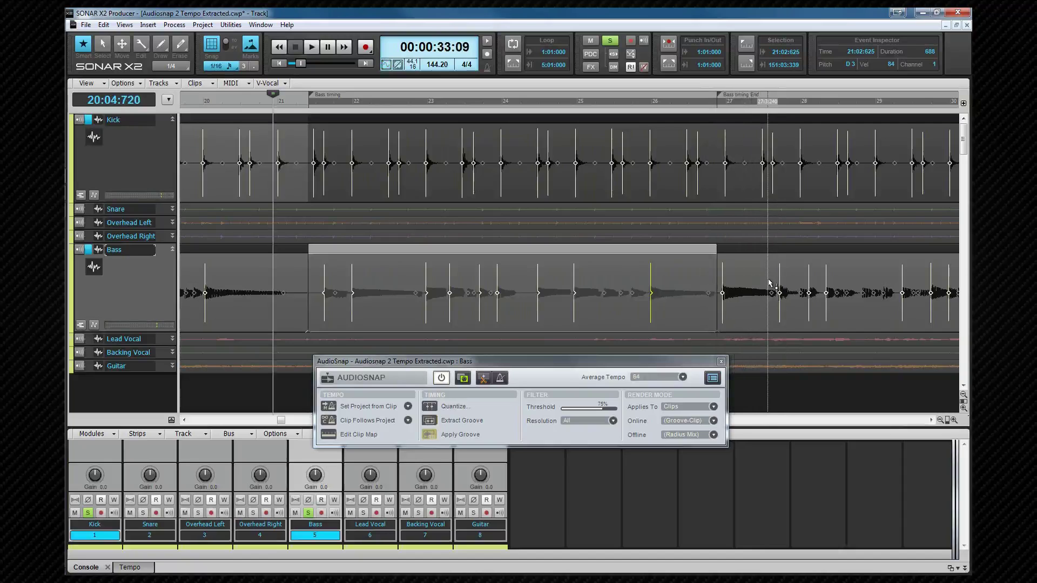
{"action": "left_click", "coordinate": [195, 83]}
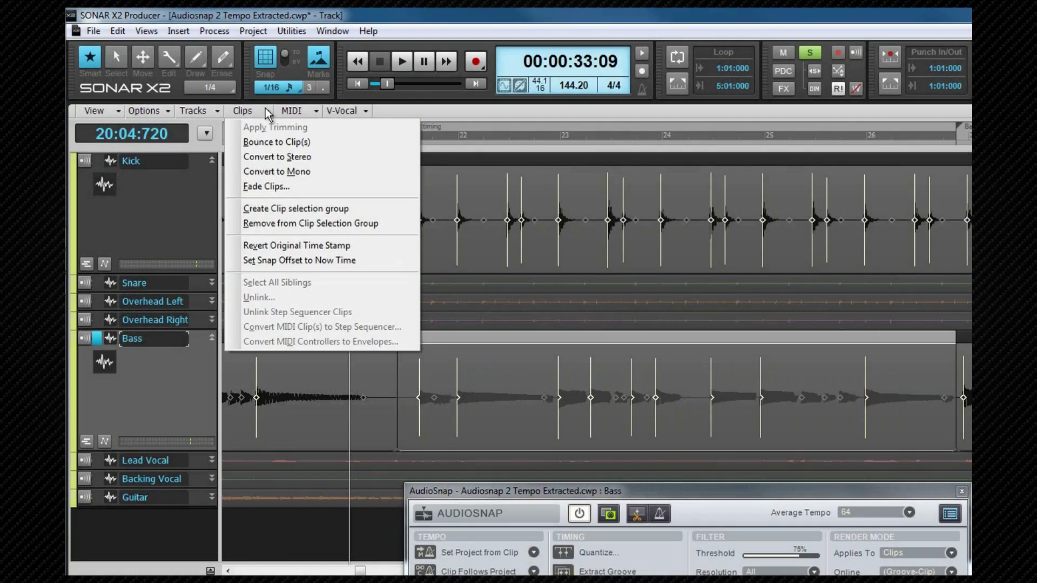
Bounce the stretched Bass section to a new clip and audition it
{"action": "left_click", "coordinate": [265, 142]}
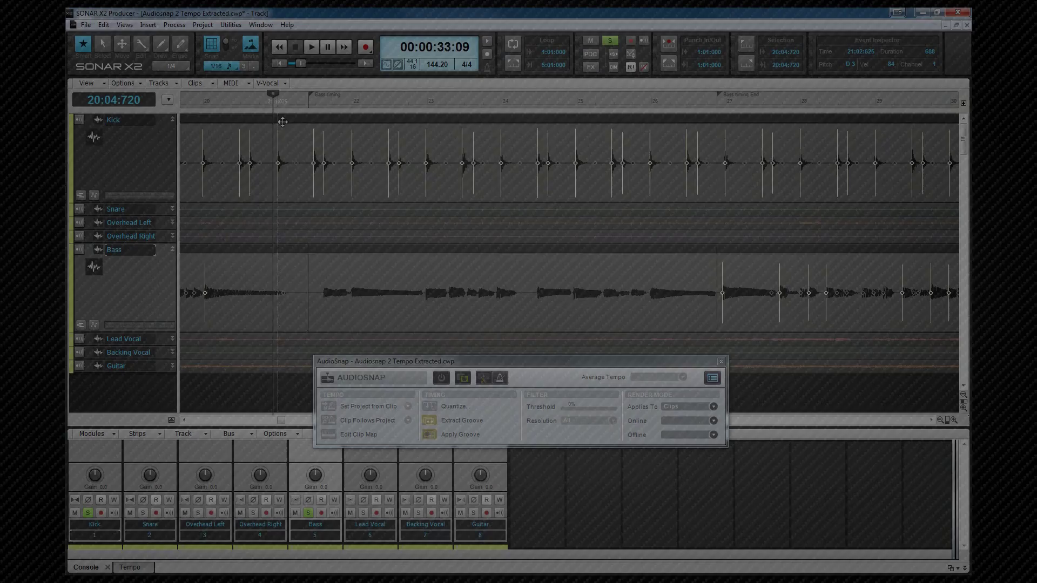
{"action": "key", "text": "space"}
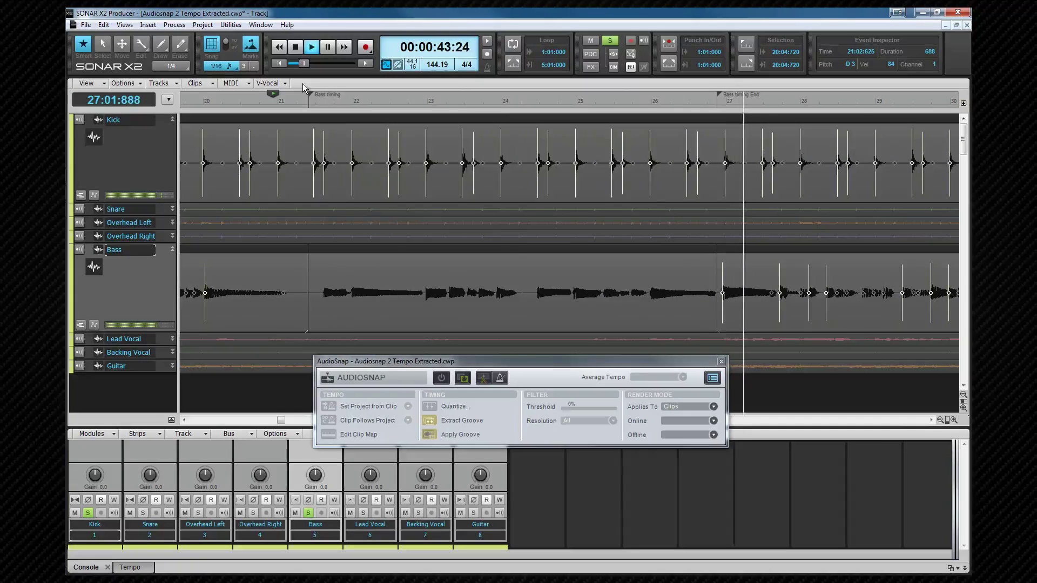
{"action": "key", "text": "space"}
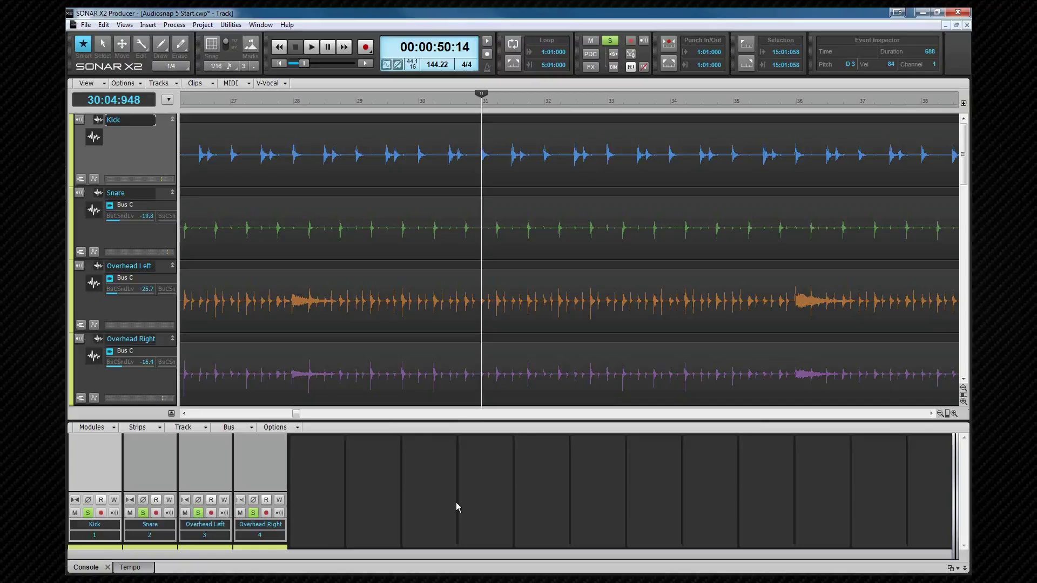
Select all four drum tracks: Kick, Snare, Overhead Left and Overhead Right
{"action": "left_click_drag", "start_coordinate": [106, 535], "coordinate": [247, 535]}
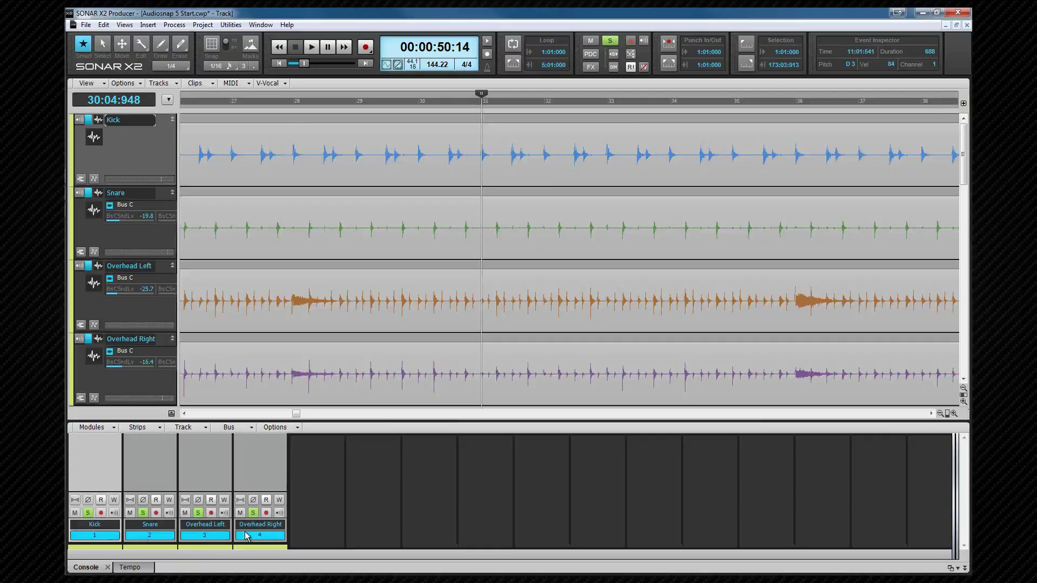
{"action": "key", "text": "t"}
{"action": "left_click", "coordinate": [317, 188]}
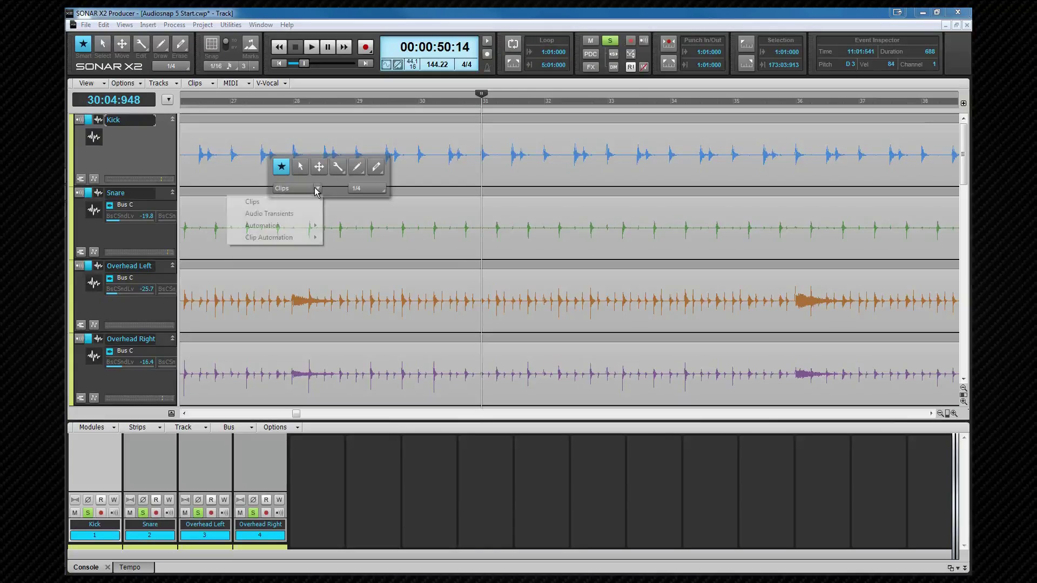
{"action": "left_click", "coordinate": [292, 213]}
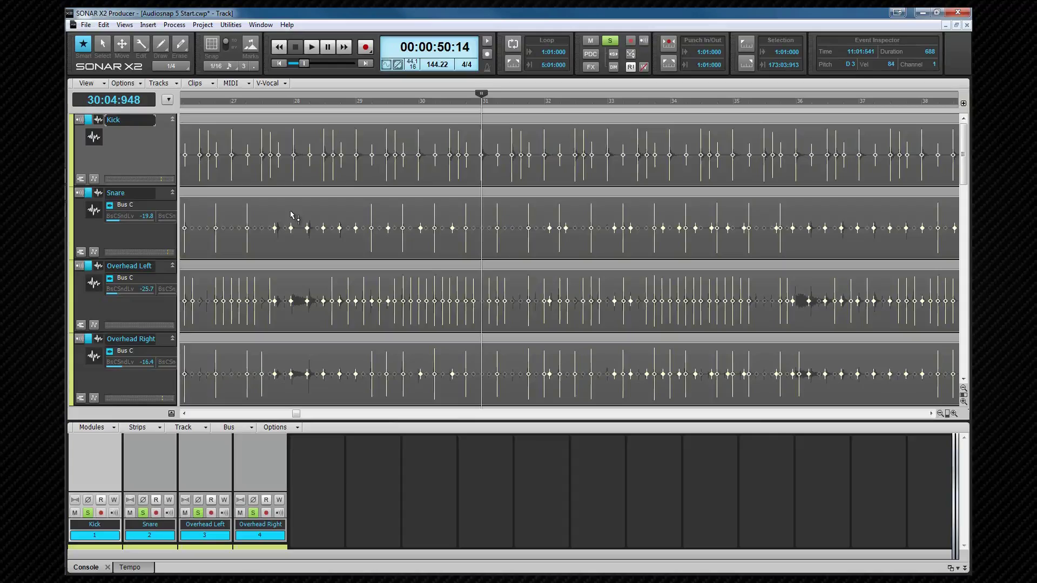
Open the AudioSnap palette, drop the threshold to 0%, zoom in around bar 32, and move the palette lower
{"action": "key", "text": "a"}
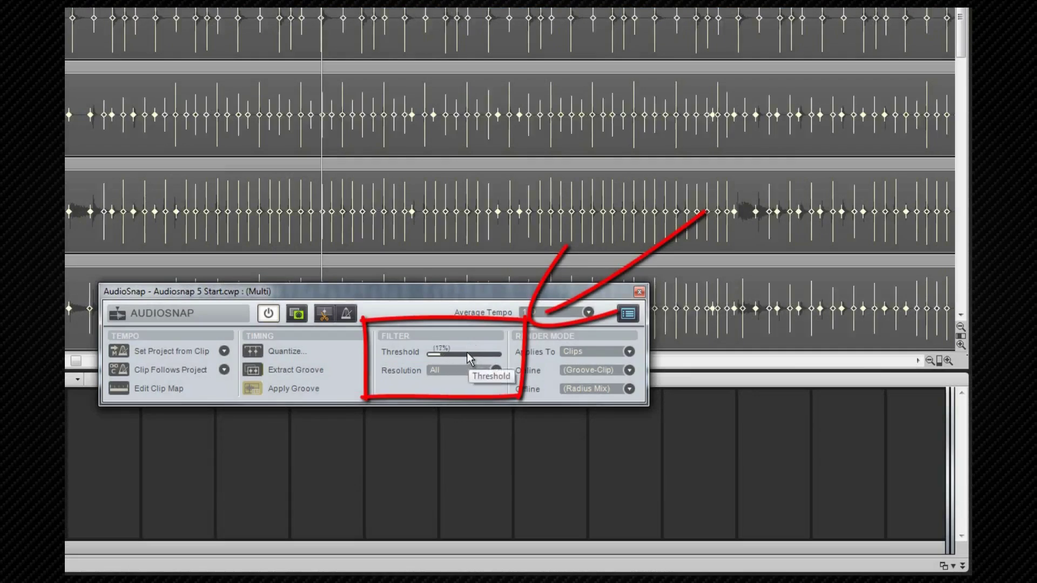
{"action": "scroll", "coordinate": [468, 352], "scroll_direction": "down", "scroll_amount": 3}
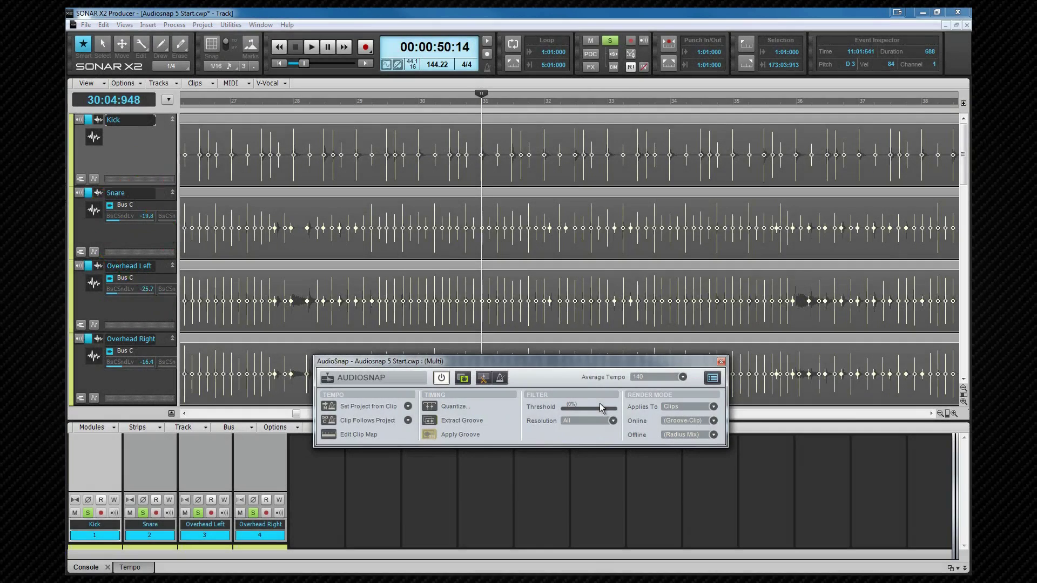
{"action": "left_click_drag", "start_coordinate": [596, 101], "coordinate": [596, 103]}
{"action": "left_click", "coordinate": [582, 365]}
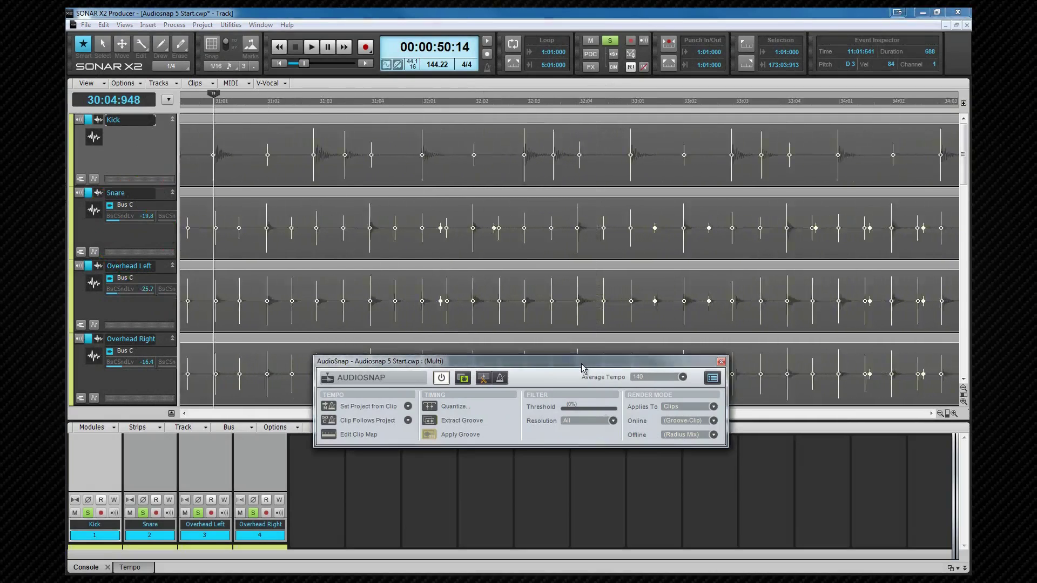
{"action": "left_click_drag", "start_coordinate": [581, 365], "coordinate": [579, 434]}
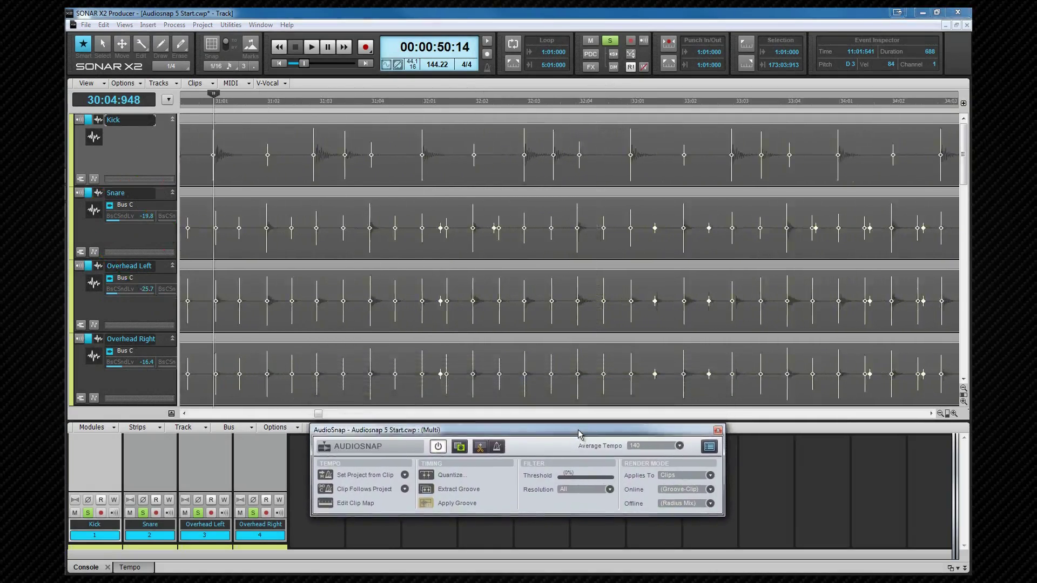
Select one Kick transient across all four drum tracks and open AudioSnap Options
{"action": "left_click", "coordinate": [553, 146]}
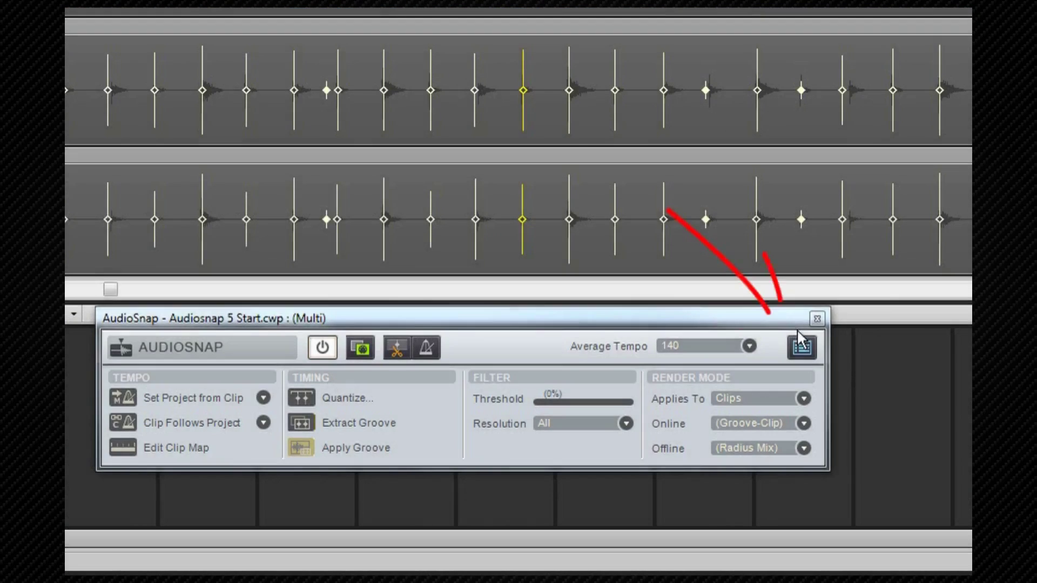
{"action": "left_click", "coordinate": [803, 351]}
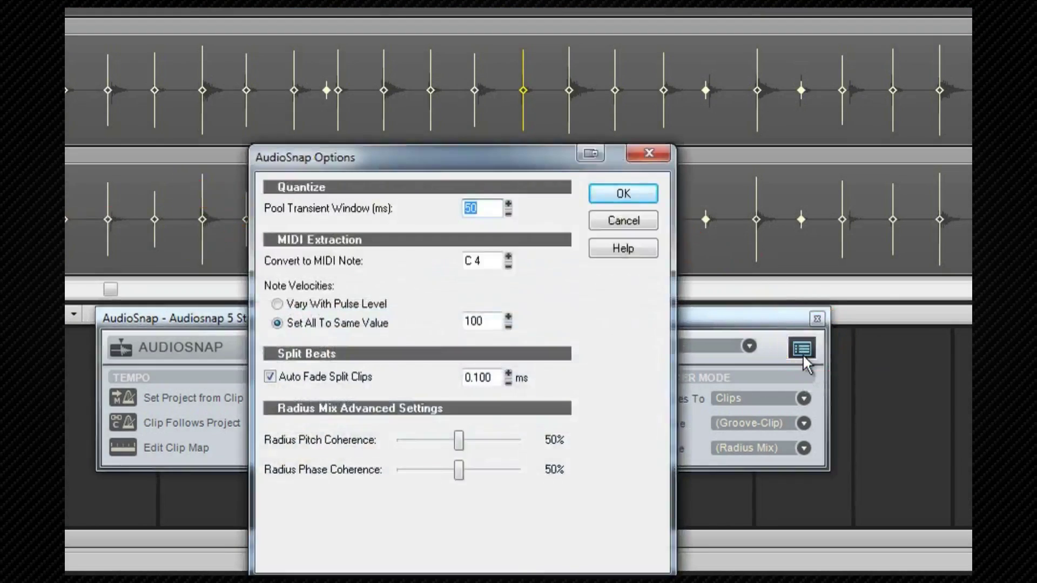
Set the Pool Transient Window to 100 ms and confirm
{"action": "type", "text": "100"}
{"action": "left_click", "coordinate": [625, 195]}
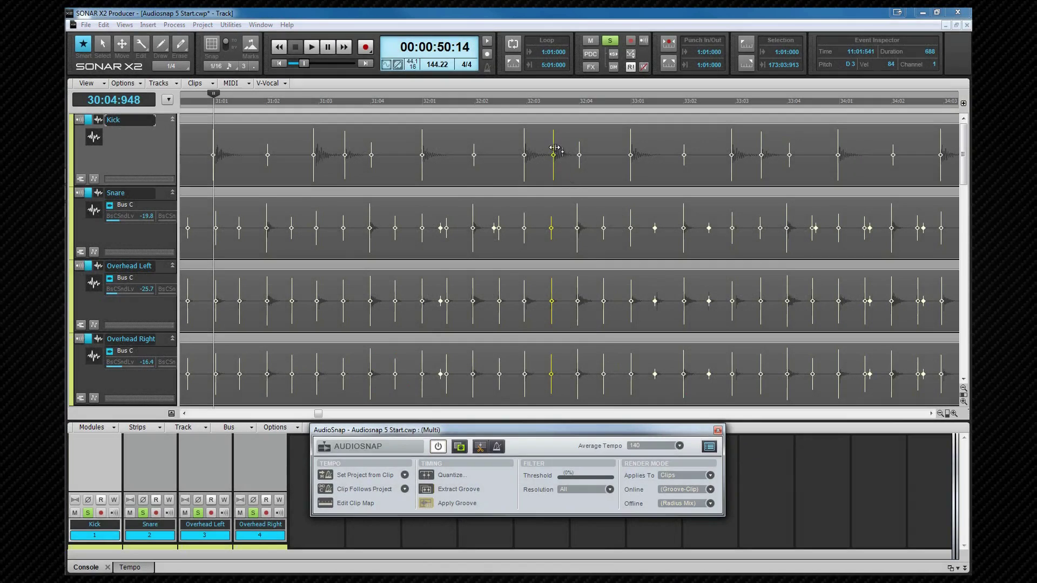
Move the pooled Kick transient slightly later on all four drum tracks, then select Overhead Left
{"action": "left_click_drag", "start_coordinate": [554, 146], "coordinate": [555, 149]}
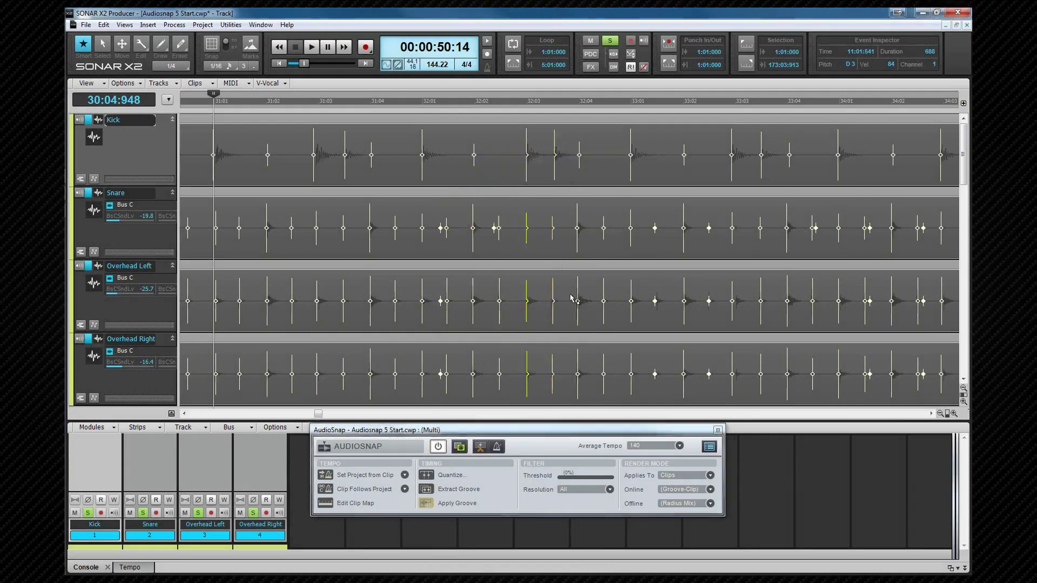
{"action": "left_click", "coordinate": [207, 539]}
Select all enabled transient markers on both Overhead tracks, disable them, then deselect the tracks
{"action": "left_click", "coordinate": [244, 537], "text": "ctrl"}
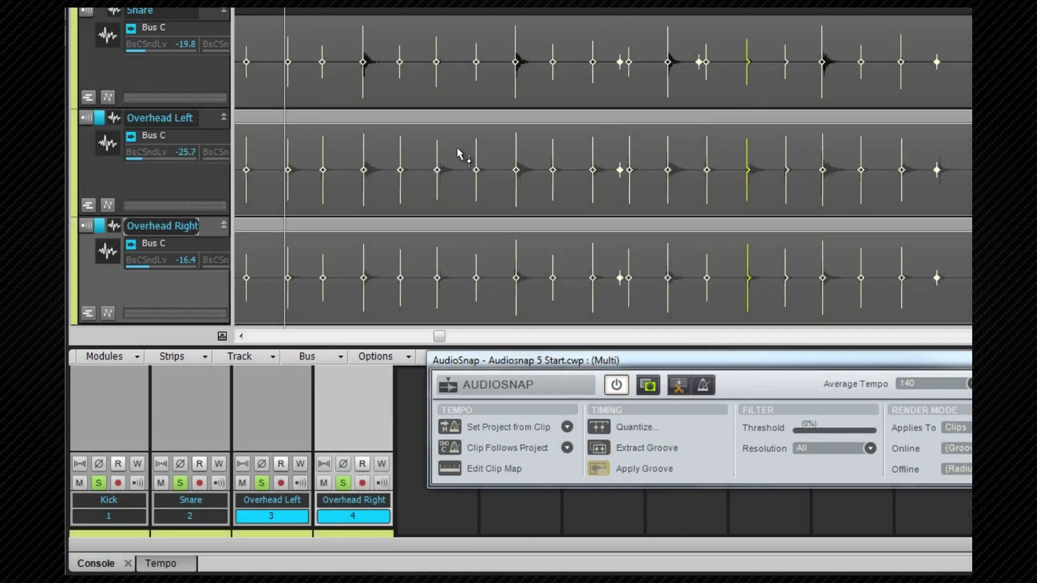
{"action": "right_click", "coordinate": [458, 154]}
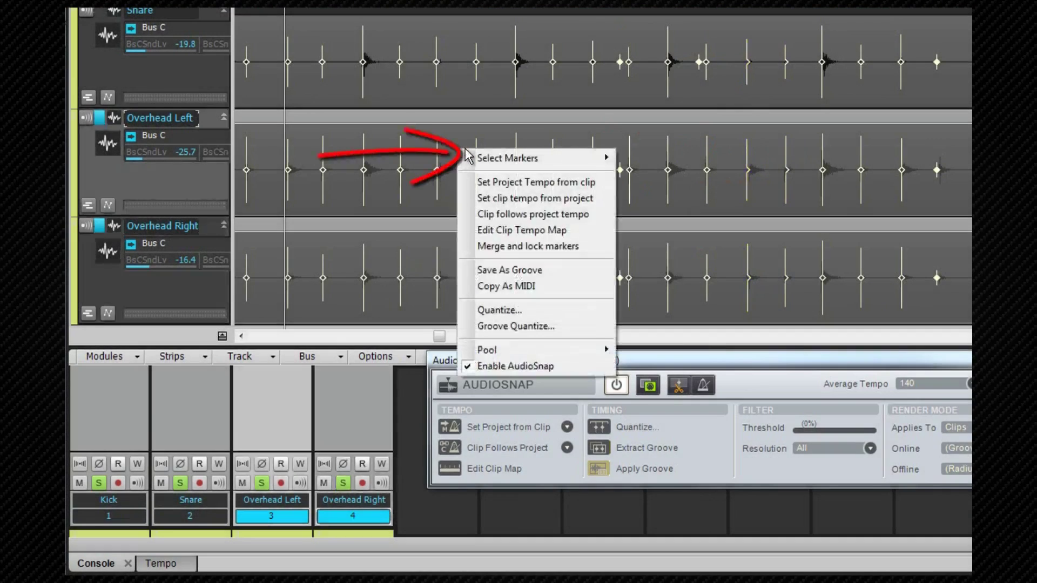
{"action": "mouse_move", "coordinate": [528, 157]}
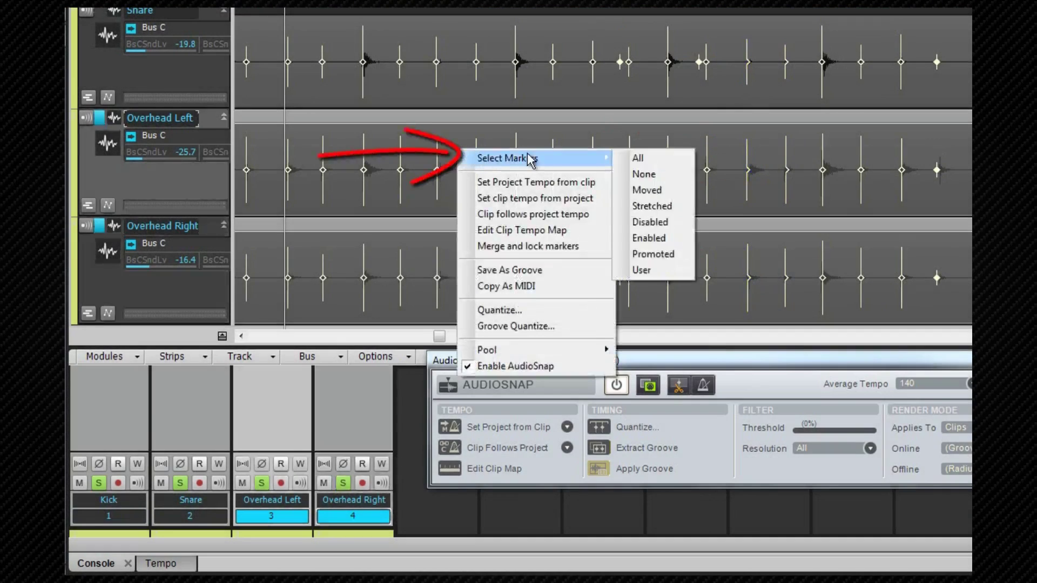
{"action": "left_click", "coordinate": [665, 238]}
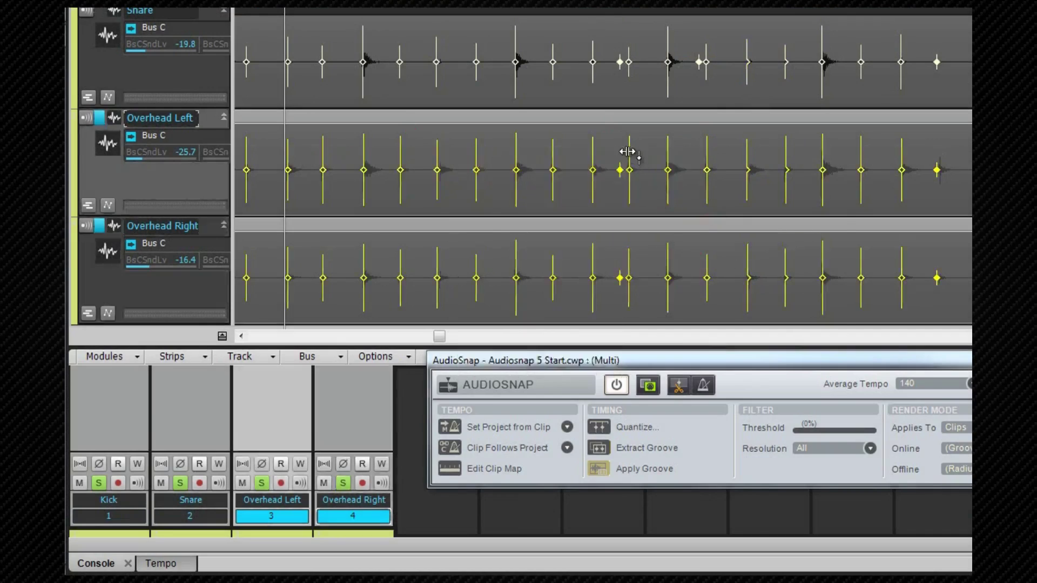
{"action": "right_click", "coordinate": [628, 155]}
{"action": "left_click", "coordinate": [669, 179]}
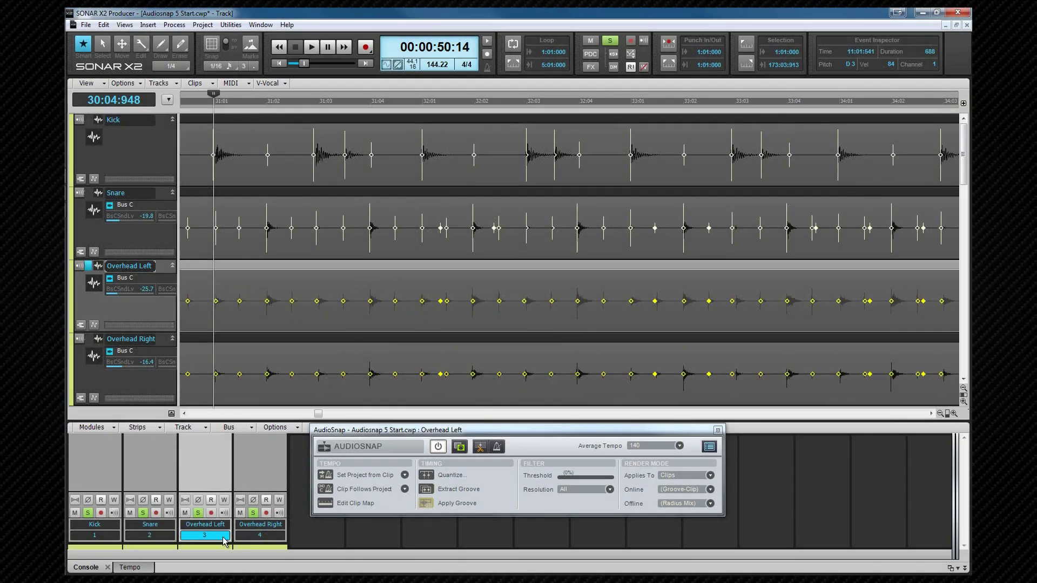
{"action": "left_click", "coordinate": [303, 518]}
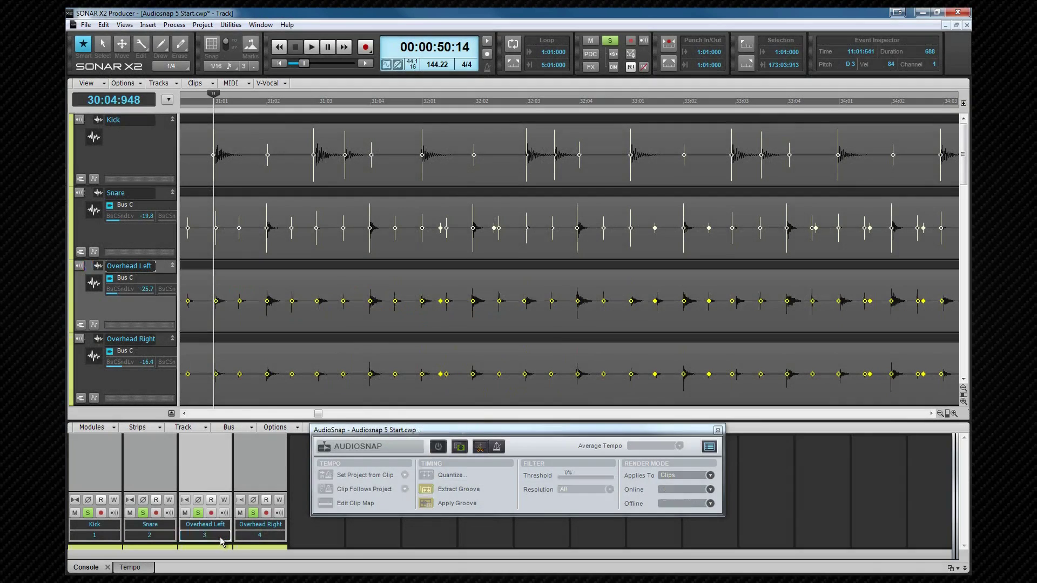
{"action": "left_click", "coordinate": [97, 536]}
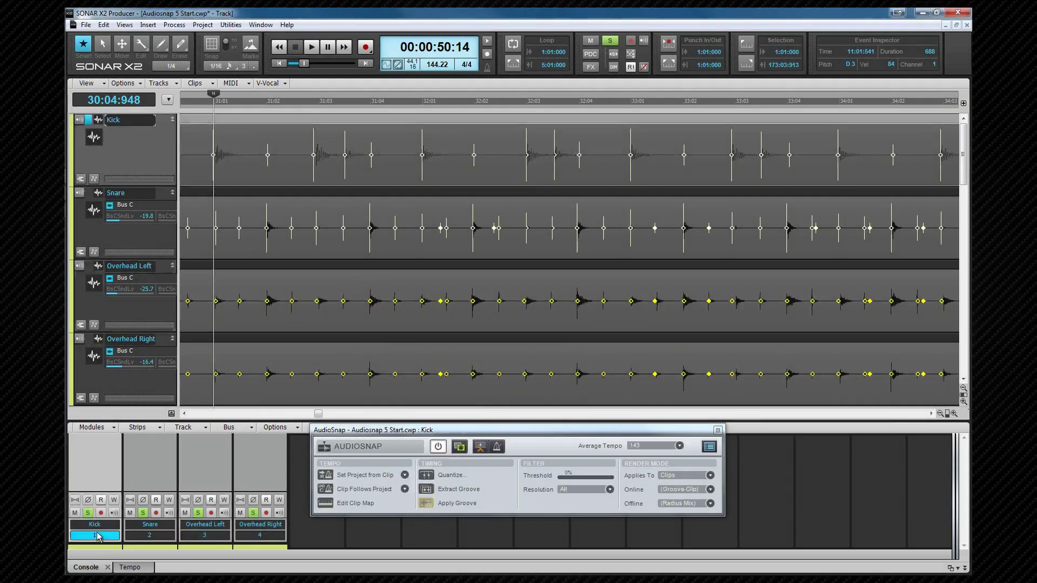
{"action": "left_click", "coordinate": [151, 537], "text": "ctrl"}
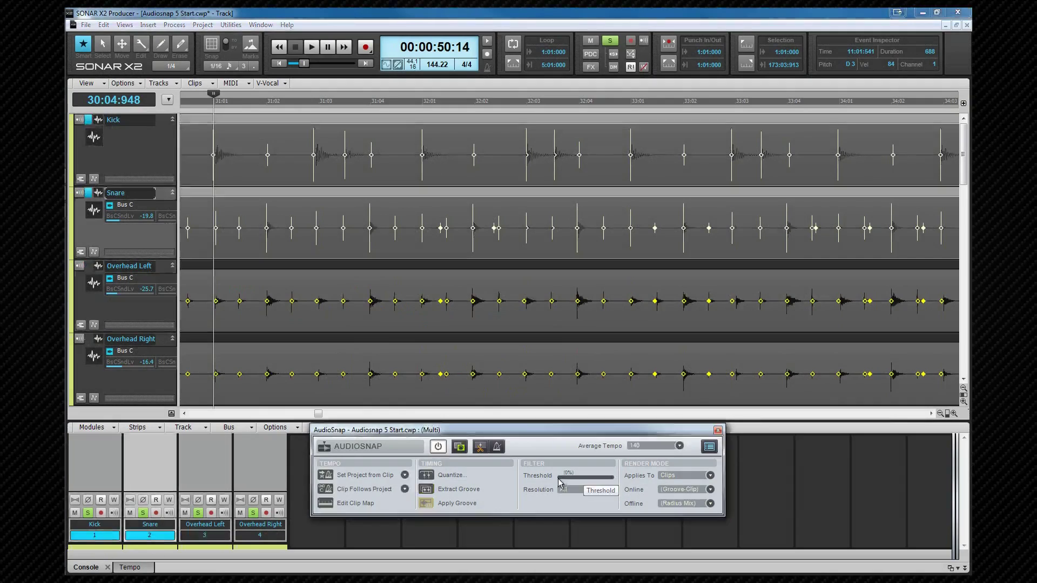
{"action": "mouse_move", "coordinate": [559, 477]}
{"action": "left_mouse_down"}
{"action": "mouse_move", "coordinate": [603, 477]}
{"action": "mouse_move", "coordinate": [560, 482]}
{"action": "left_mouse_up"}
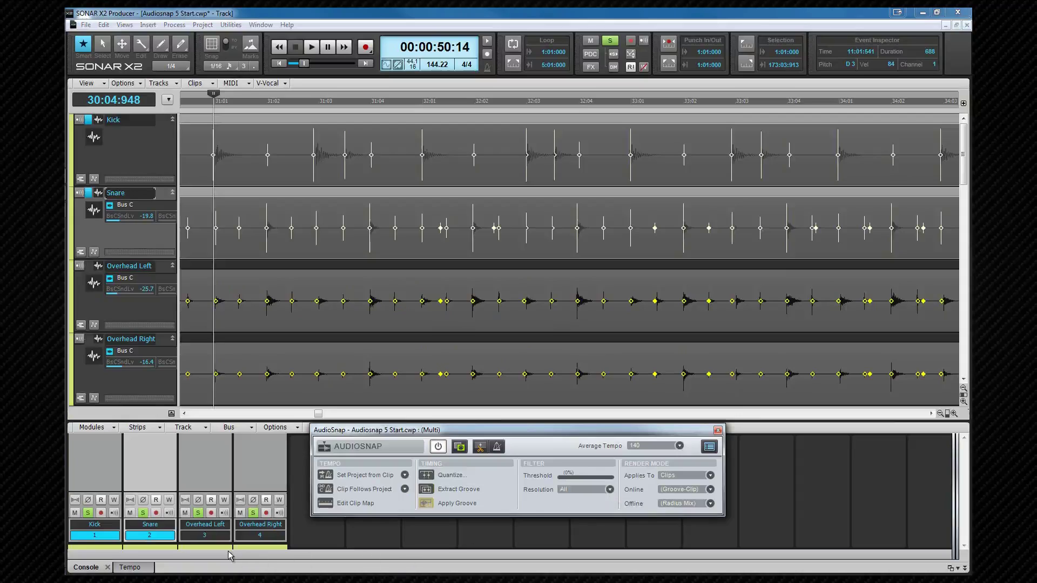
{"action": "left_click", "coordinate": [218, 536], "text": "ctrl"}
With both Overhead tracks selected, merge and lock markers across the drums and nudge one transient earlier
{"action": "left_click", "coordinate": [253, 536], "text": "ctrl"}
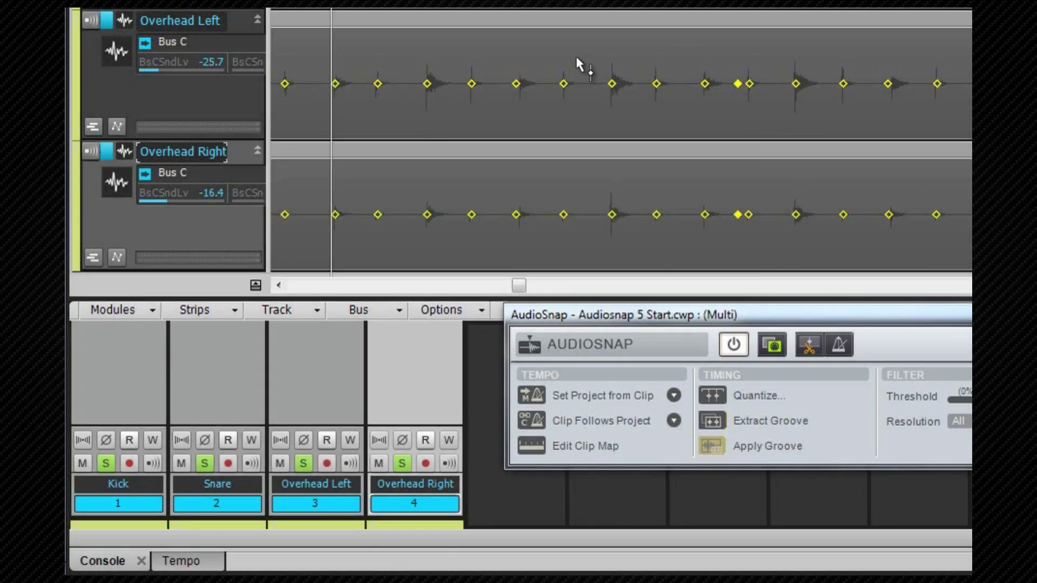
{"action": "right_click", "coordinate": [576, 56]}
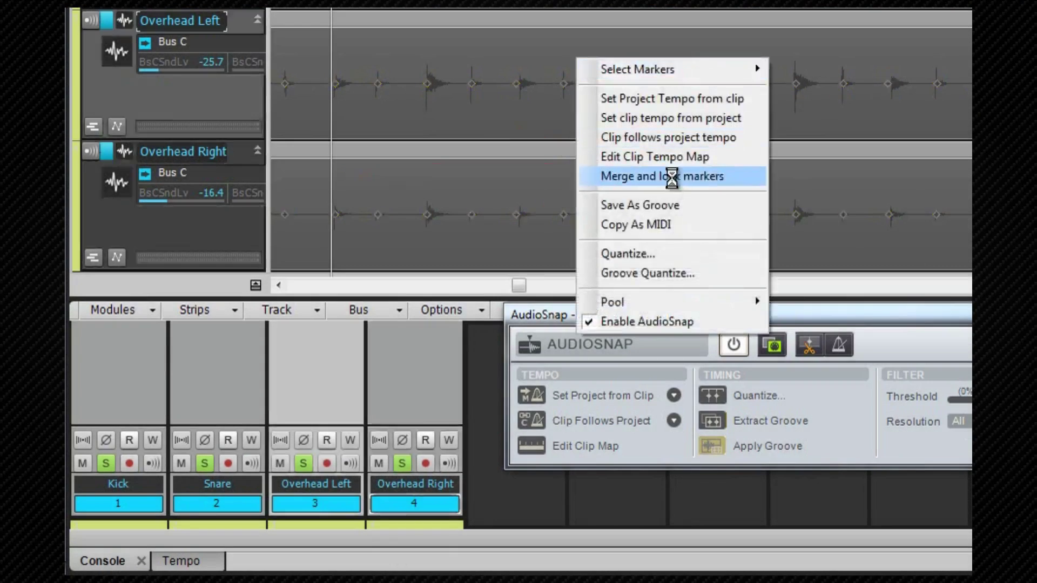
{"action": "left_click", "coordinate": [671, 177]}
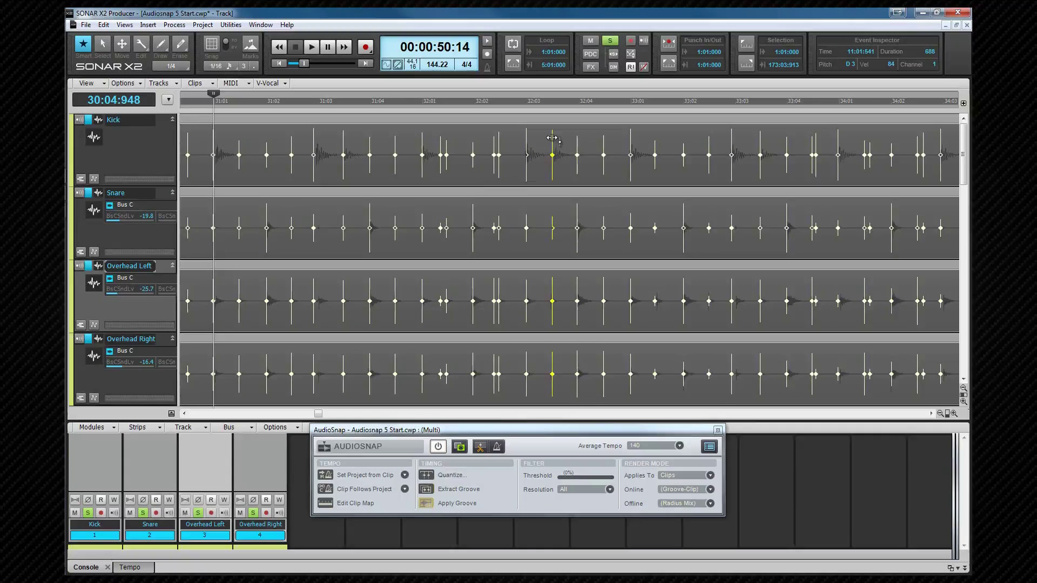
{"action": "left_click_drag", "start_coordinate": [552, 140], "coordinate": [549, 146]}
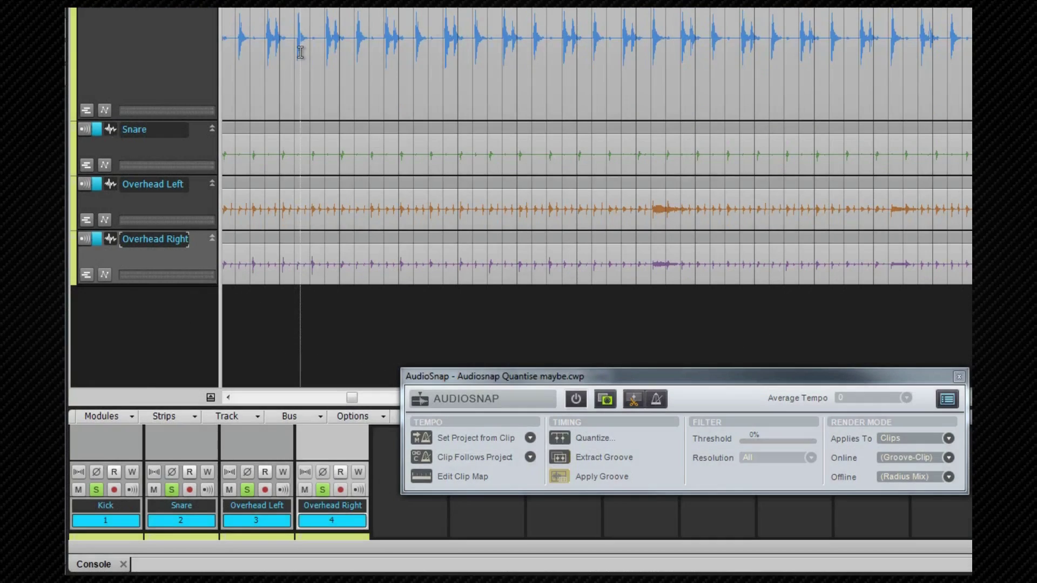
Switch the track edit filter to show audio transients
{"action": "key", "text": "t"}
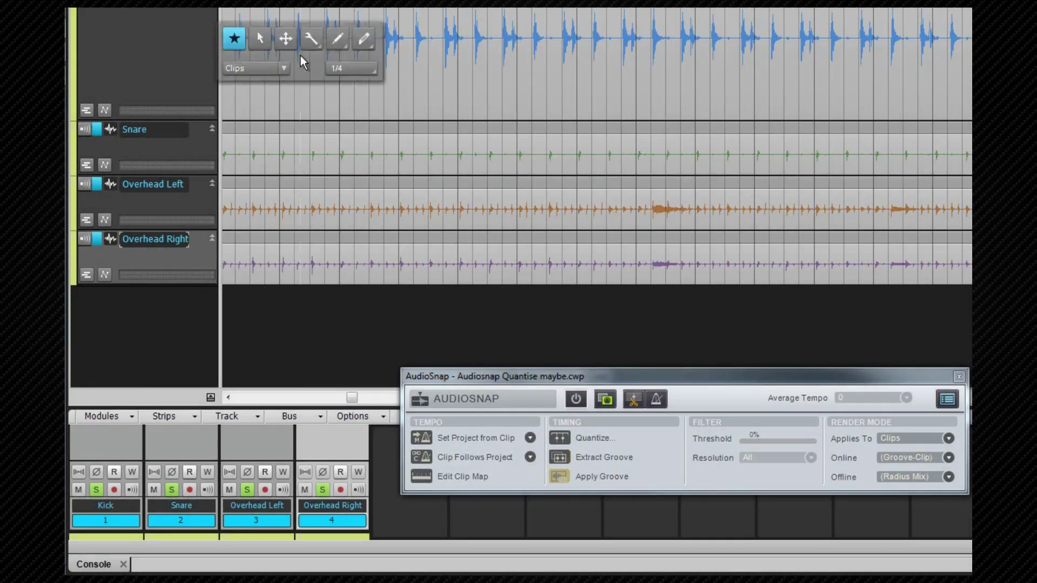
{"action": "left_click", "coordinate": [284, 69]}
{"action": "left_click", "coordinate": [258, 107]}
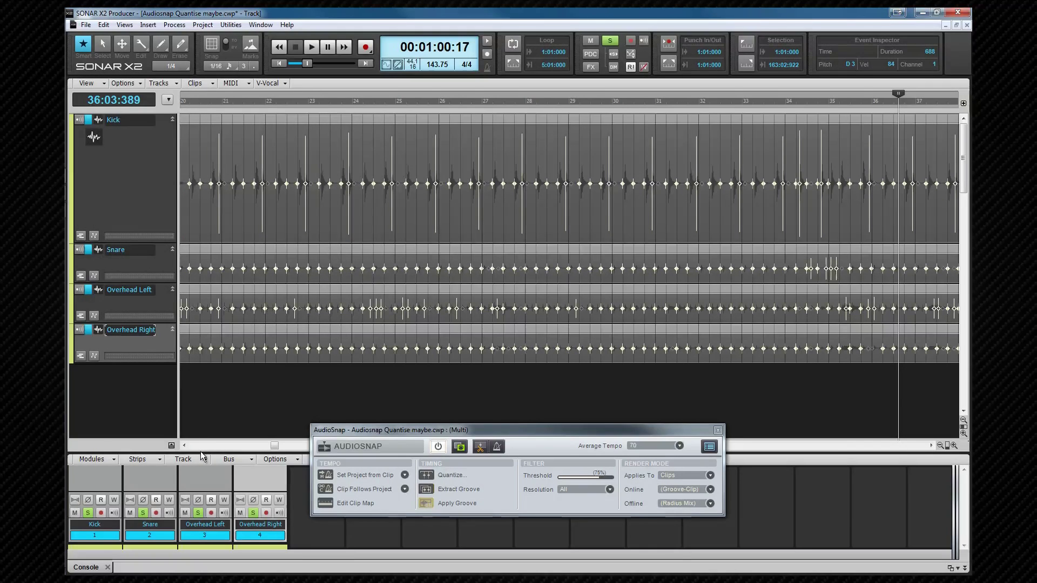
Deselect Kick and Snare, bring up the Overhead clip options, then reselect the Snare track
{"action": "left_click", "coordinate": [155, 533], "text": "ctrl"}
{"action": "left_click", "coordinate": [105, 533], "text": "ctrl"}
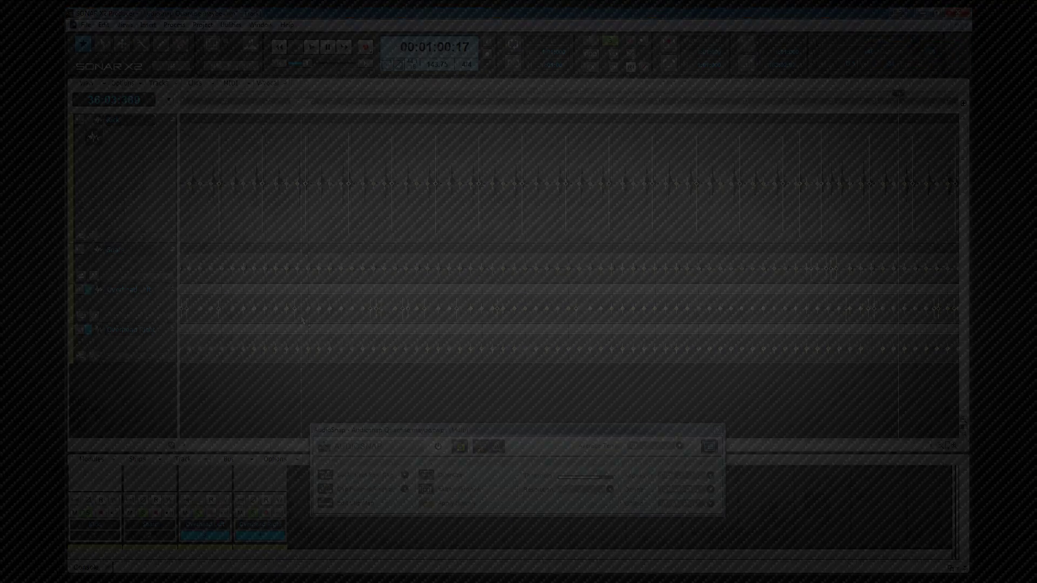
{"action": "right_click", "coordinate": [301, 316]}
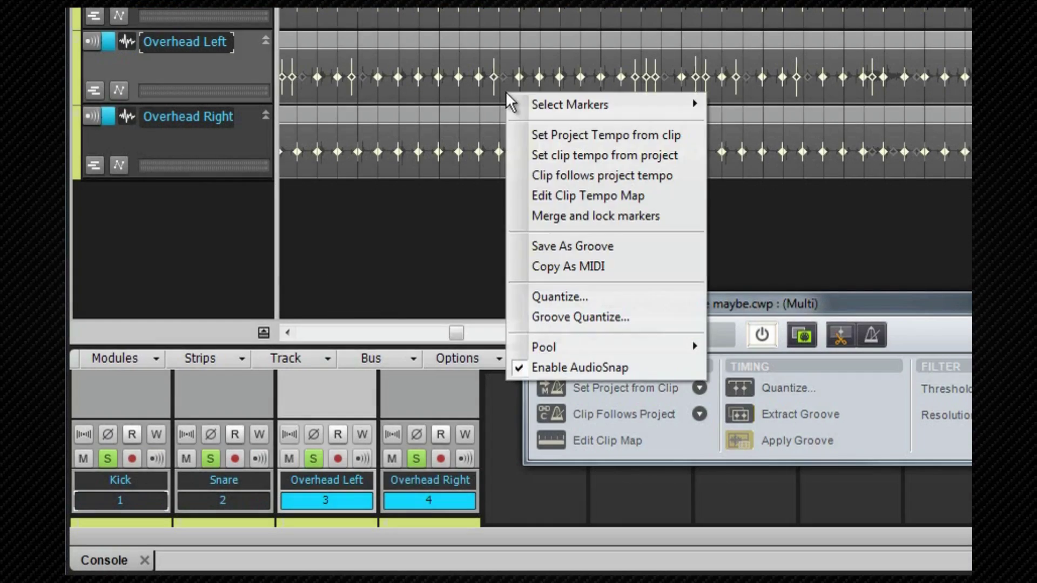
{"action": "mouse_move", "coordinate": [571, 102]}
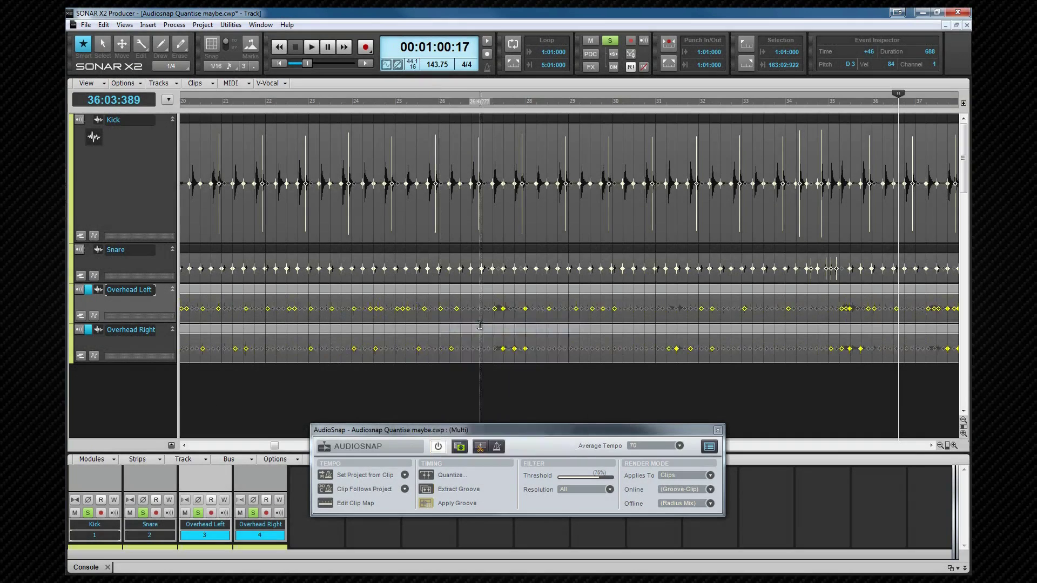
{"action": "left_click", "coordinate": [143, 536], "text": "ctrl"}
On the Snare clip alone, set a 144 average tempo and 1/8 transient resolution in the clip map
{"action": "left_click", "coordinate": [230, 280]}
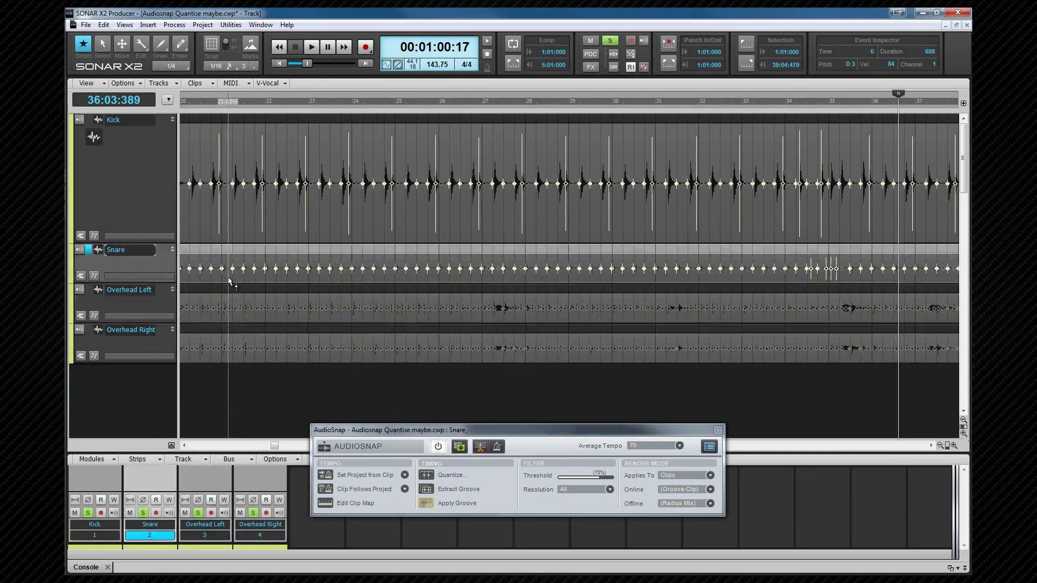
{"action": "left_click", "coordinate": [329, 502]}
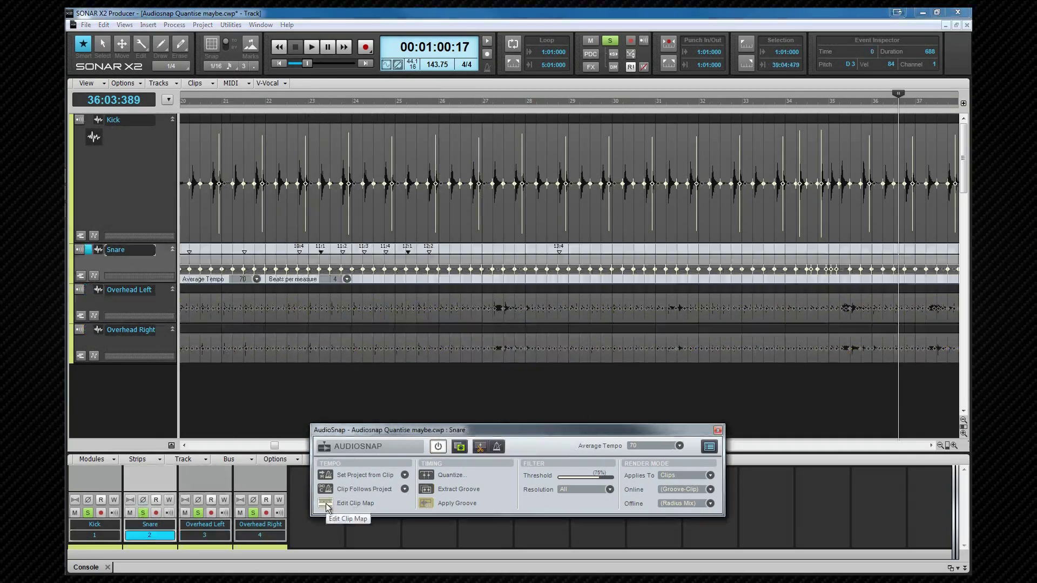
{"action": "left_click", "coordinate": [257, 279]}
{"action": "left_click", "coordinate": [278, 385]}
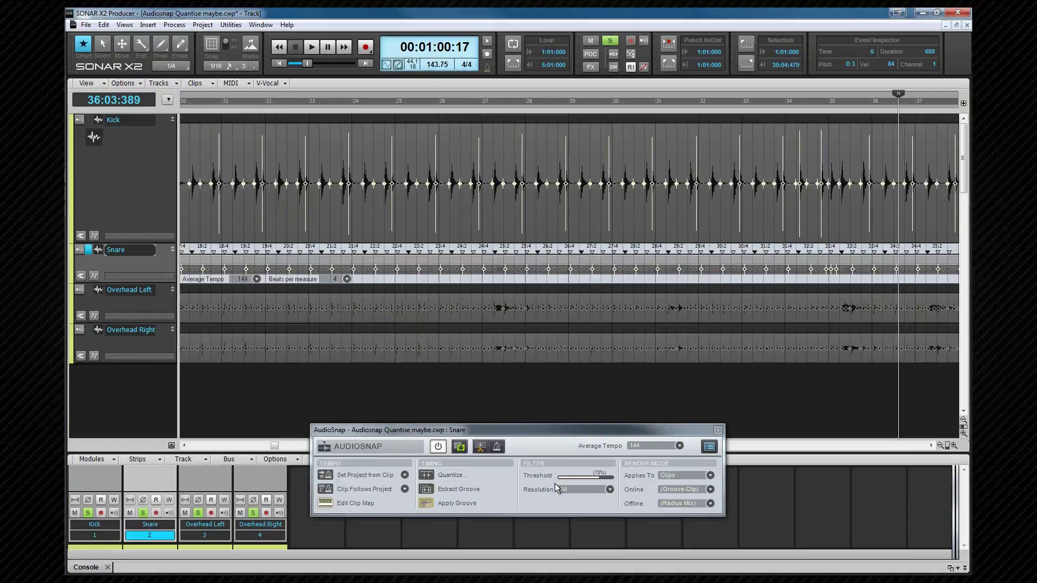
{"action": "left_click", "coordinate": [608, 490]}
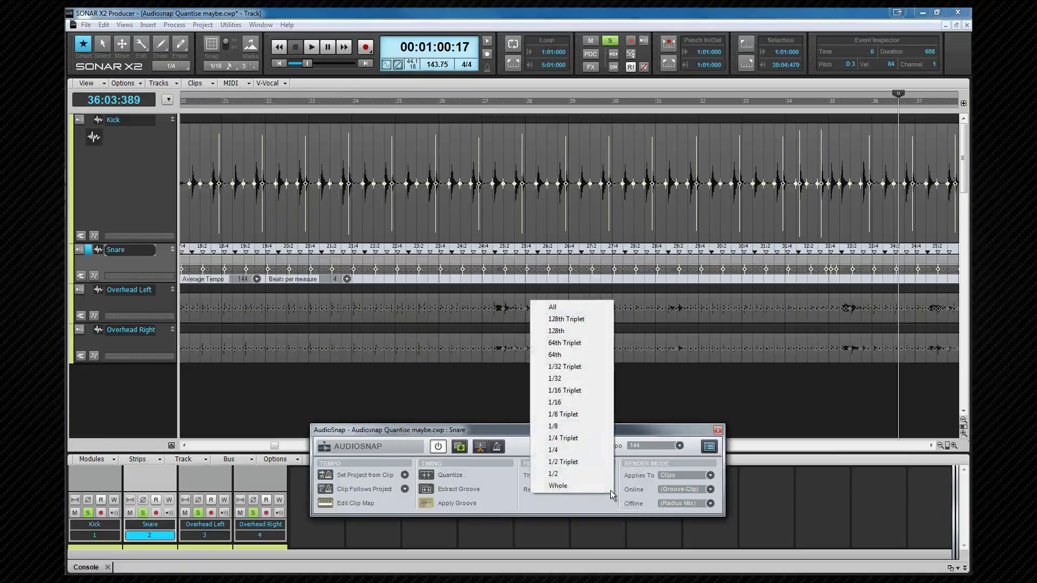
{"action": "left_click", "coordinate": [576, 426]}
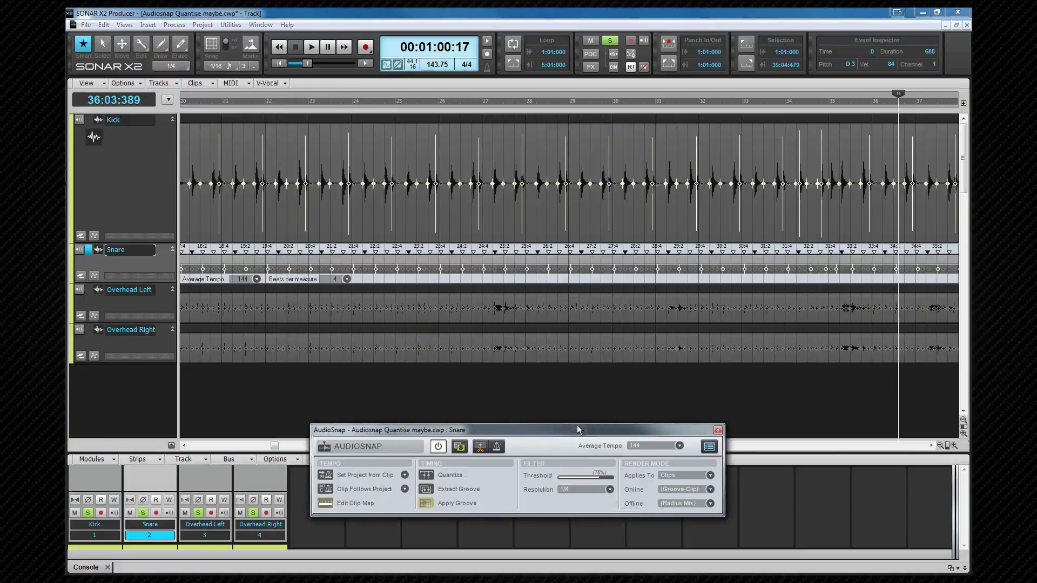
{"action": "left_click", "coordinate": [326, 504]}
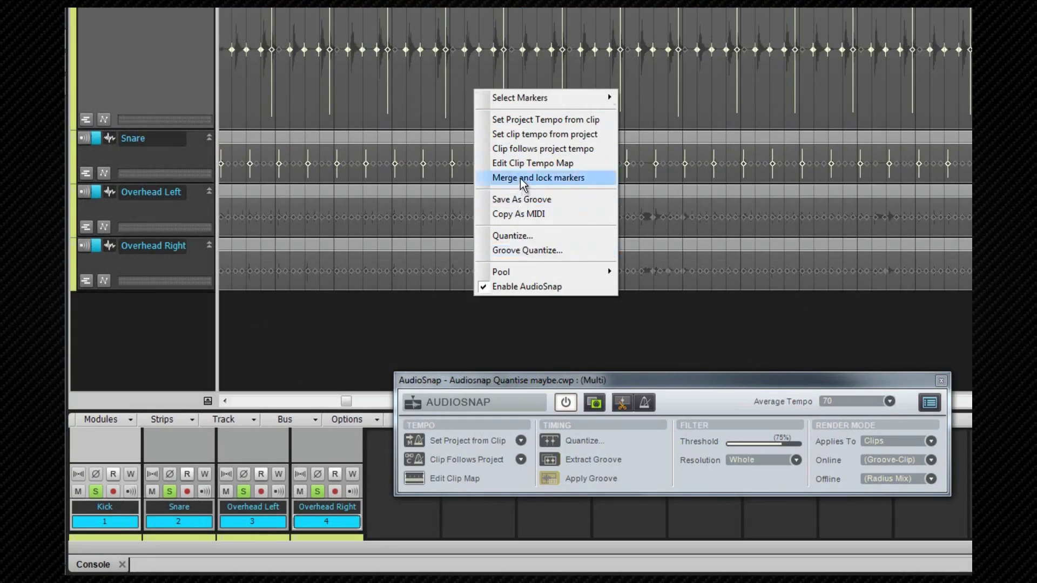
Merge and lock the drum clip markers, set the clips' Lock to Off, and split at beats
{"action": "left_click", "coordinate": [519, 179]}
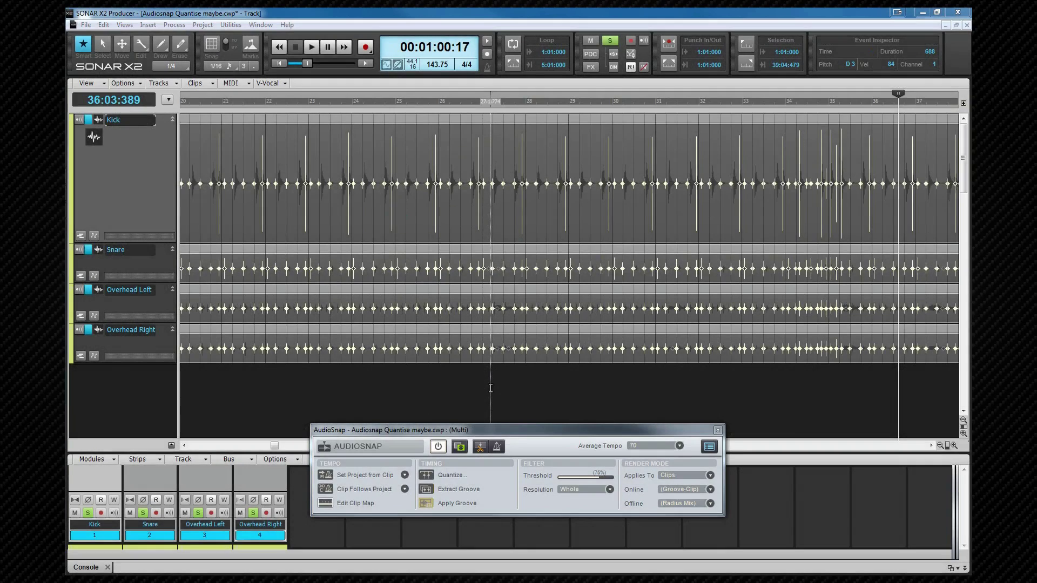
{"action": "key", "text": "i"}
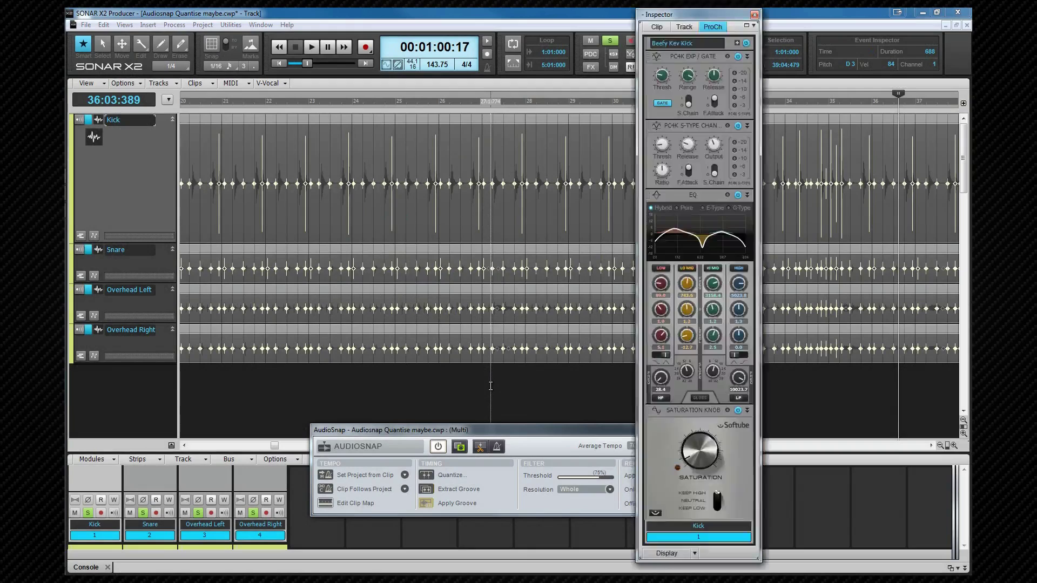
{"action": "left_click", "coordinate": [666, 26]}
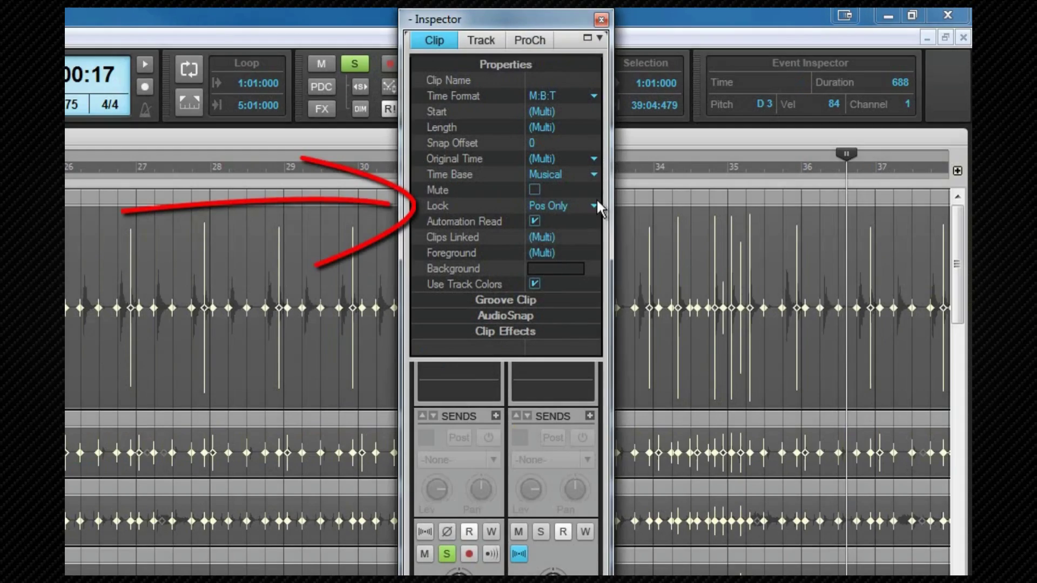
{"action": "left_click", "coordinate": [750, 124]}
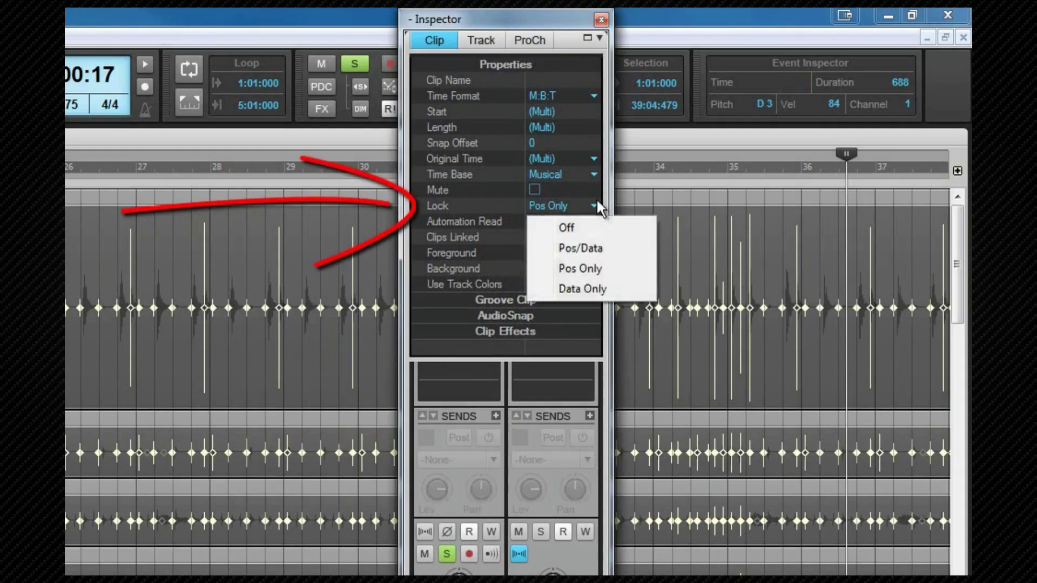
{"action": "left_click", "coordinate": [568, 227]}
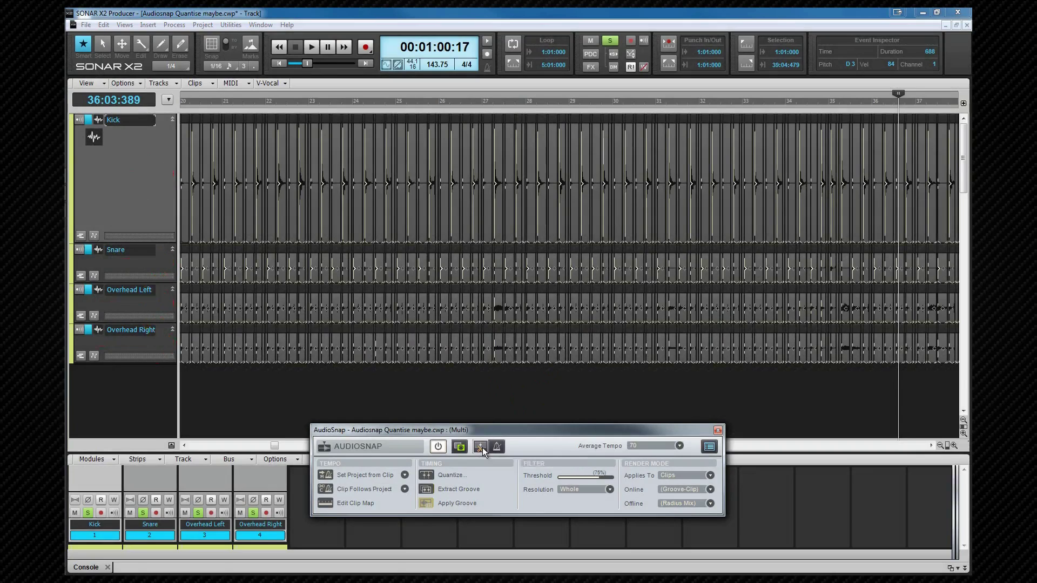
{"action": "left_click", "coordinate": [480, 447]}
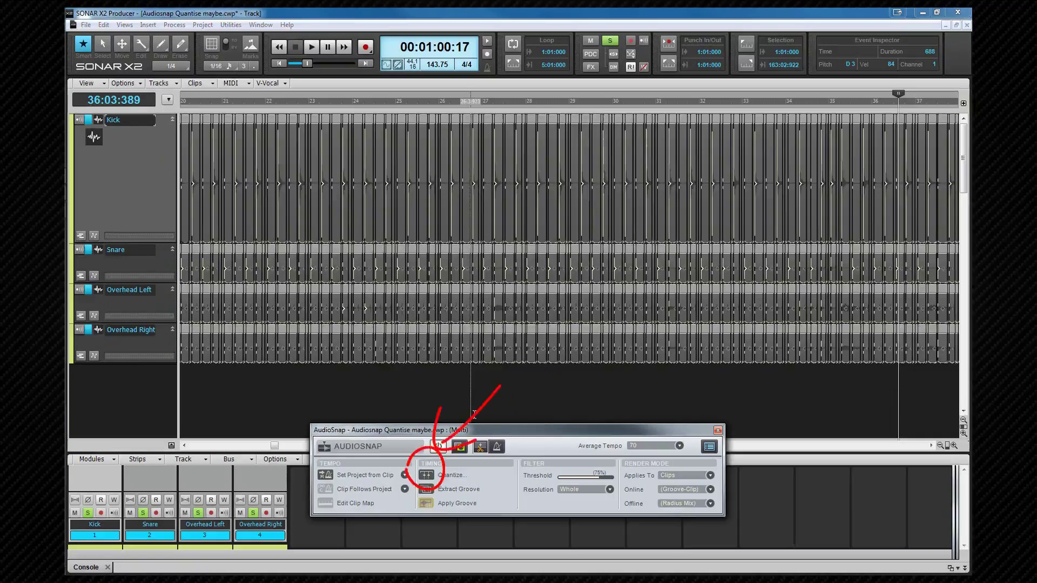
In Quantize, set the duration to 1/8 and quantize only audio clip start times
{"action": "left_click", "coordinate": [427, 476]}
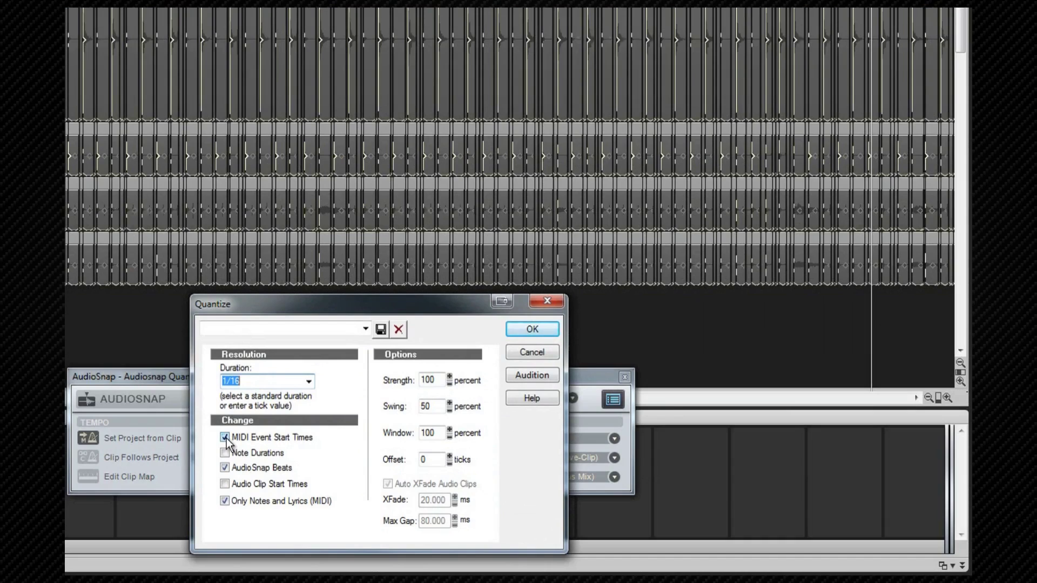
{"action": "left_click", "coordinate": [310, 382]}
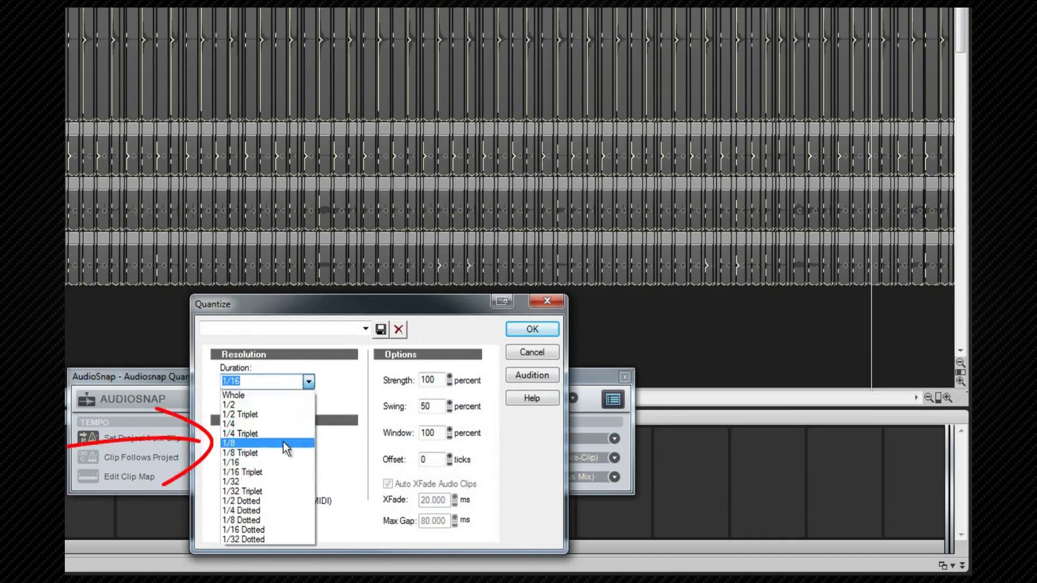
{"action": "left_click", "coordinate": [281, 443]}
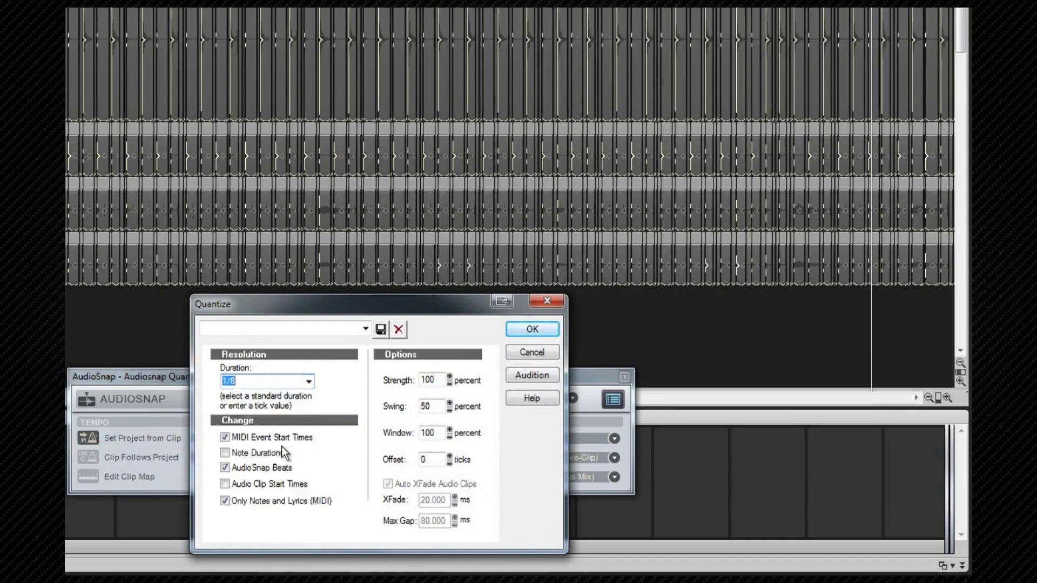
{"action": "left_click", "coordinate": [224, 438]}
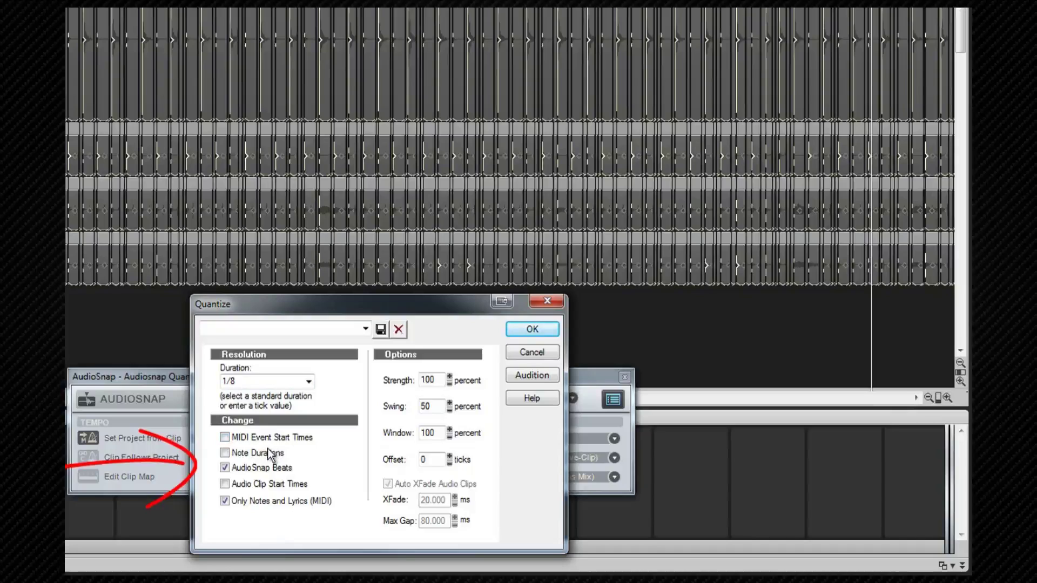
{"action": "left_click", "coordinate": [224, 484]}
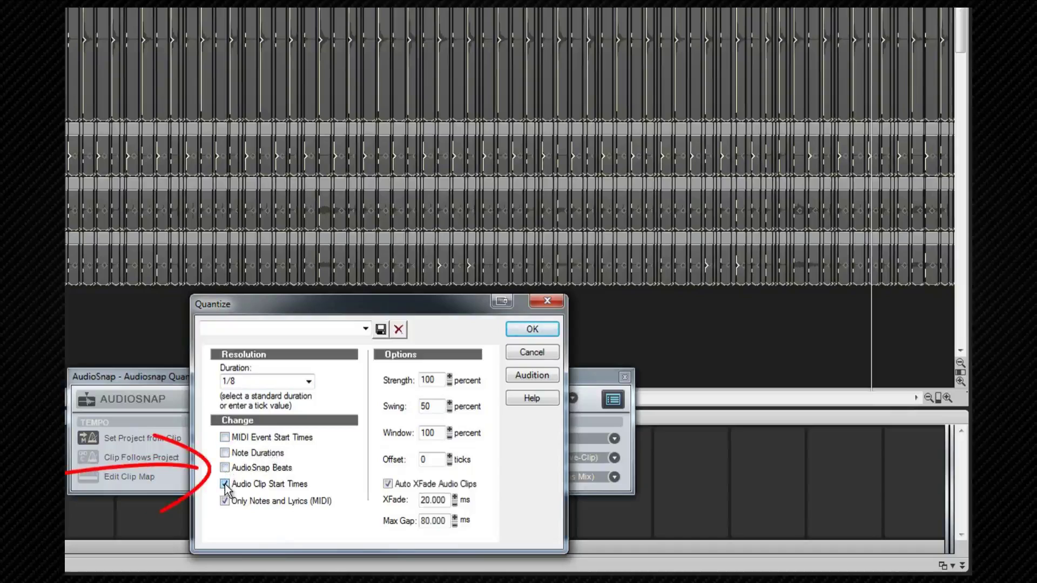
{"action": "left_click", "coordinate": [225, 484]}
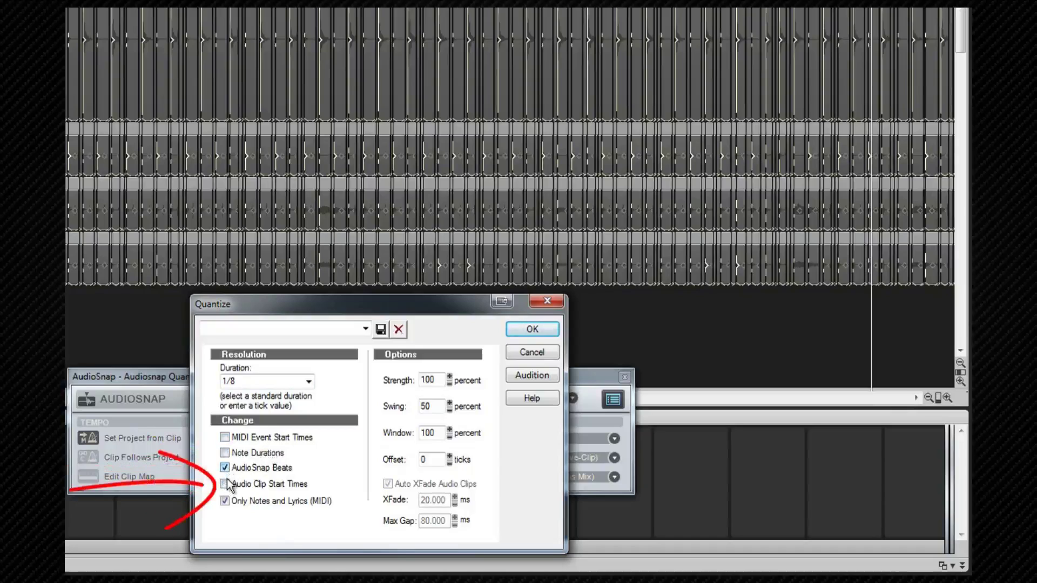
{"action": "left_click", "coordinate": [225, 484]}
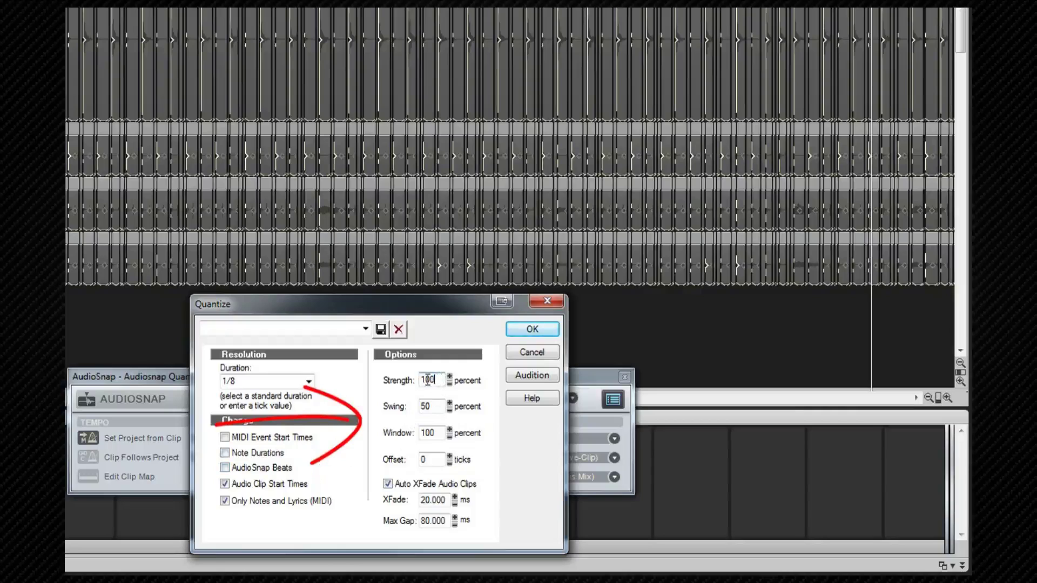
Set the quantize strength to 85% and the window to 75%
{"action": "left_click_drag", "start_coordinate": [443, 381], "coordinate": [421, 382]}
{"action": "type", "text": "85"}
{"action": "left_click_drag", "start_coordinate": [440, 433], "coordinate": [416, 434]}
{"action": "type", "text": "75"}
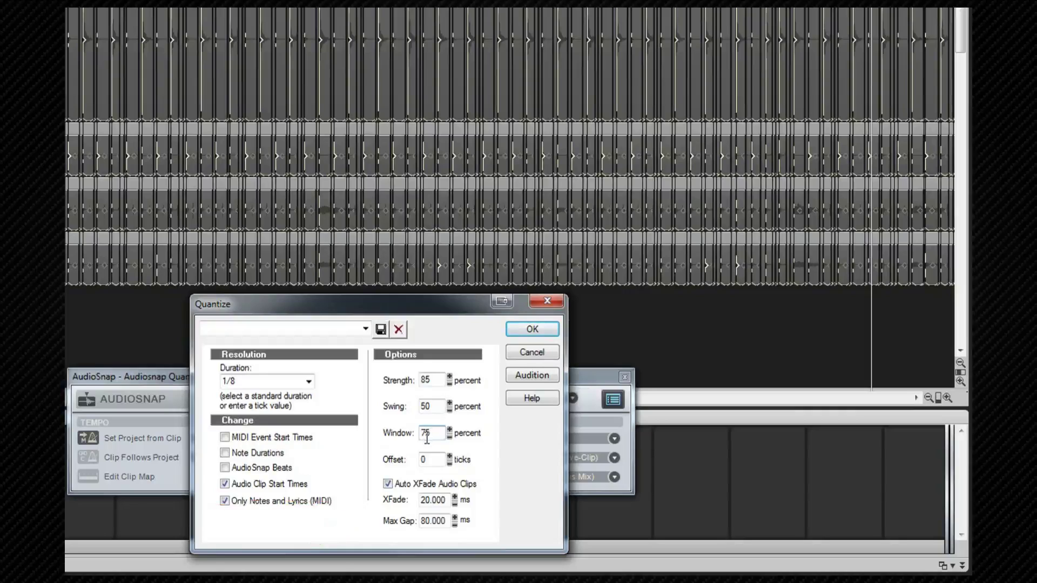
{"action": "left_click", "coordinate": [427, 435]}
Delete the Window value's last digit and apply the 1/8 quantize to the drum clips
{"action": "key", "text": "BackSpace"}
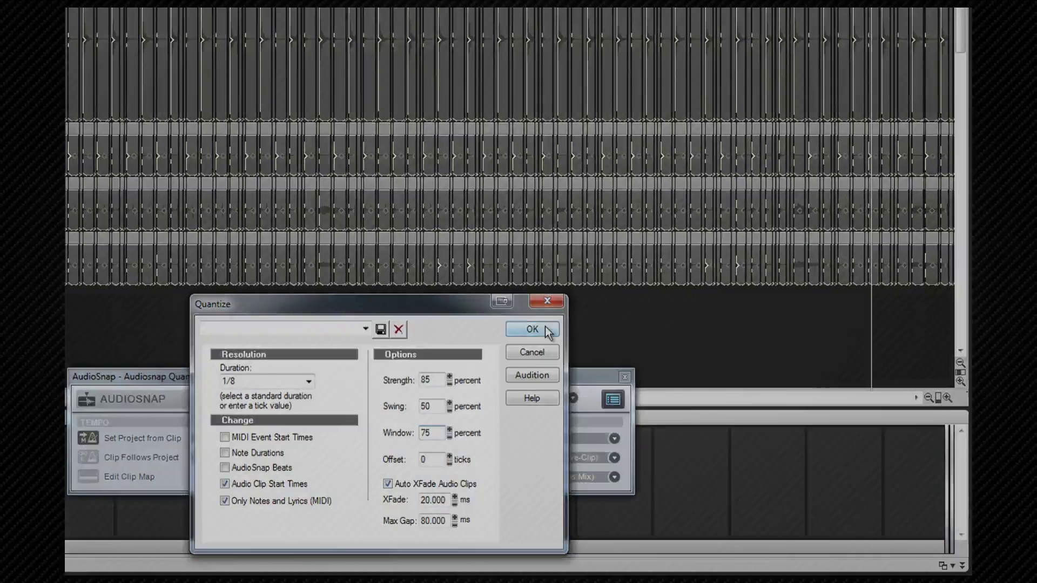
{"action": "left_click", "coordinate": [545, 327]}
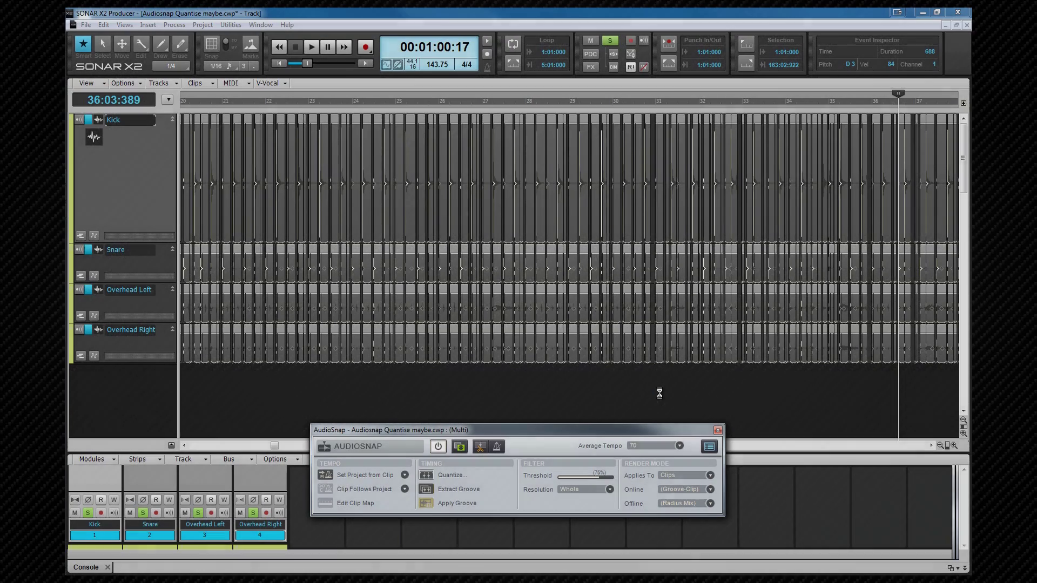